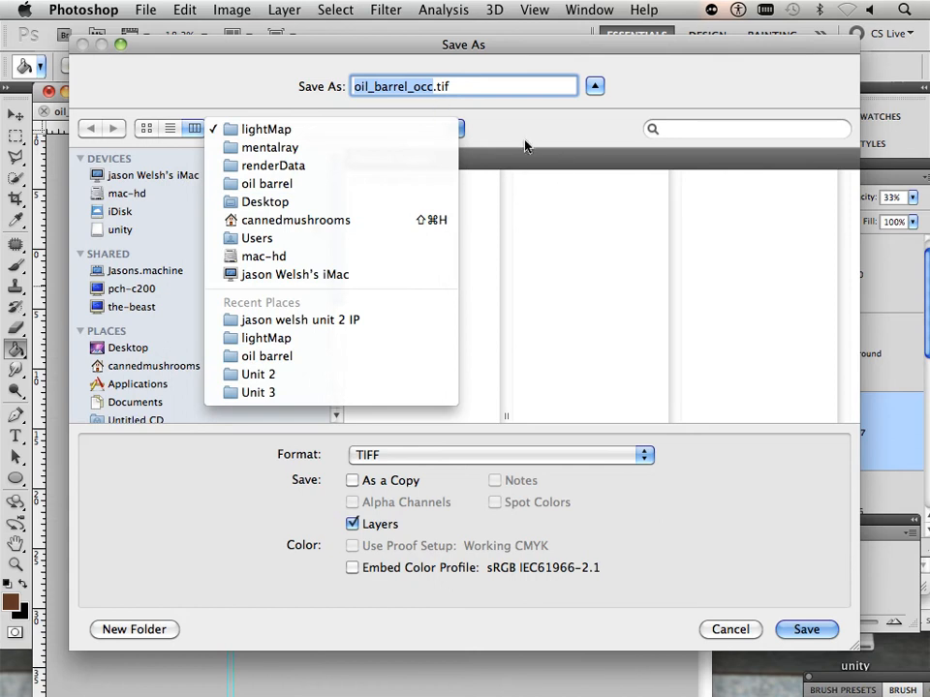
# Change the file name for the TIFF save to oil_barrel_cm.tif
pyautogui.click(524, 146)
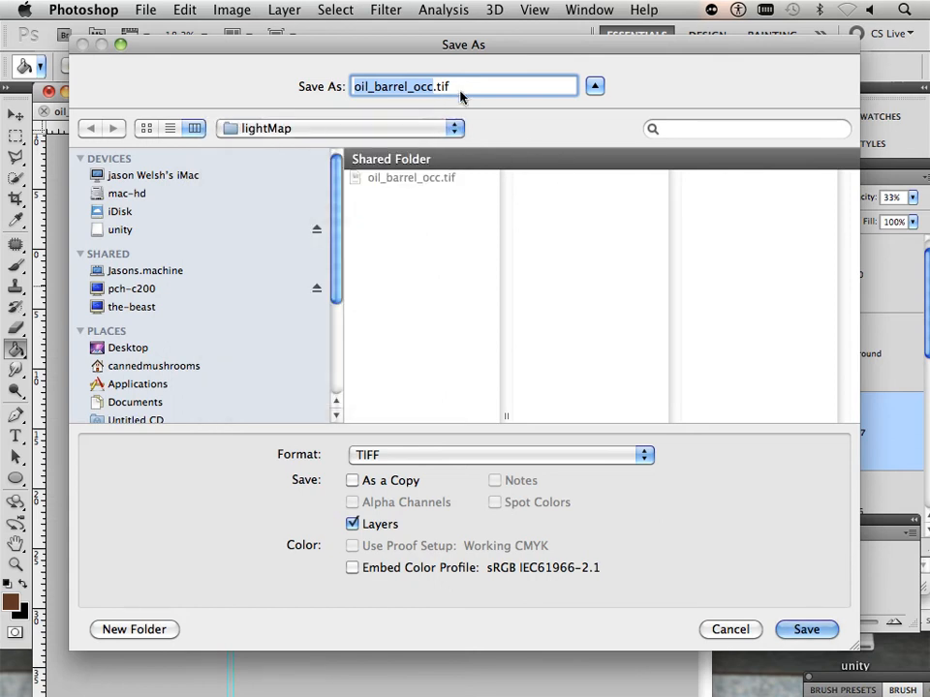
pyautogui.press('Right')
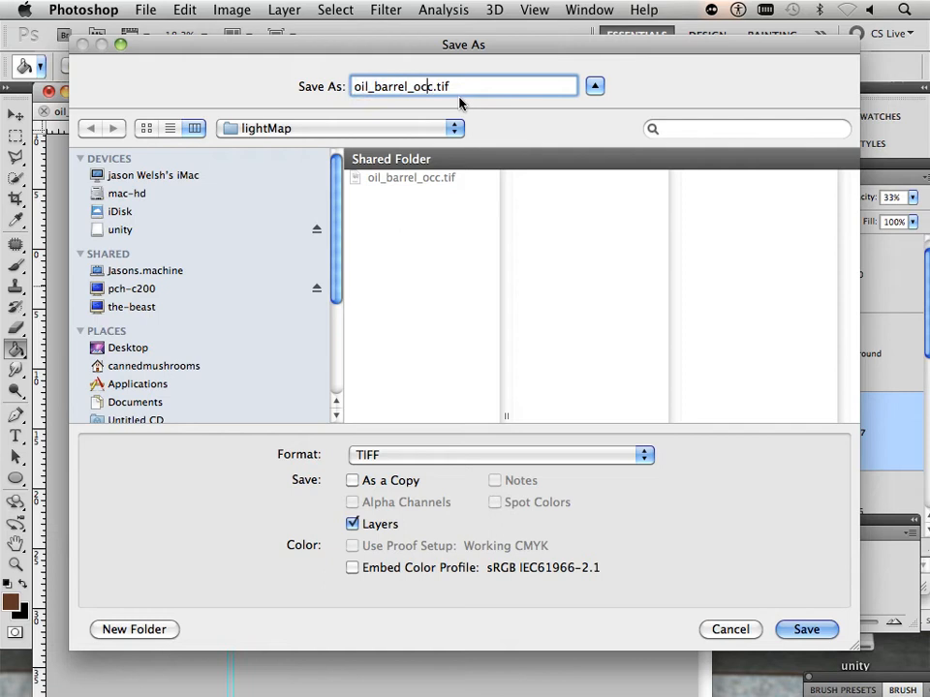
pyautogui.press('BackSpace')
pyautogui.press('BackSpace')
pyautogui.press('BackSpace')
pyautogui.write('cm')
pyautogui.click(335, 10)
pyautogui.click(267, 99)
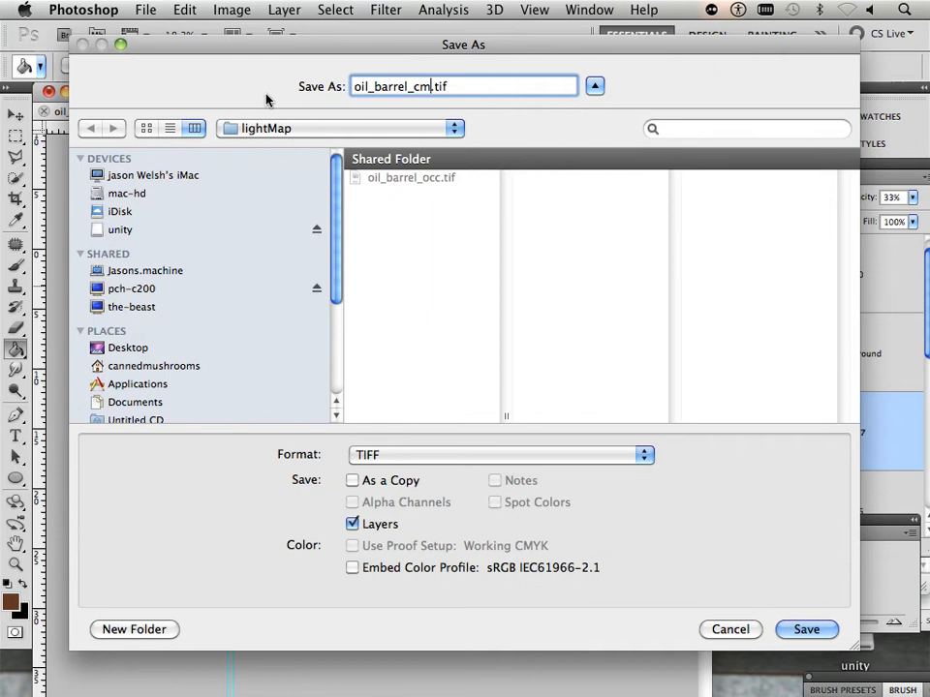
pyautogui.click(434, 383)
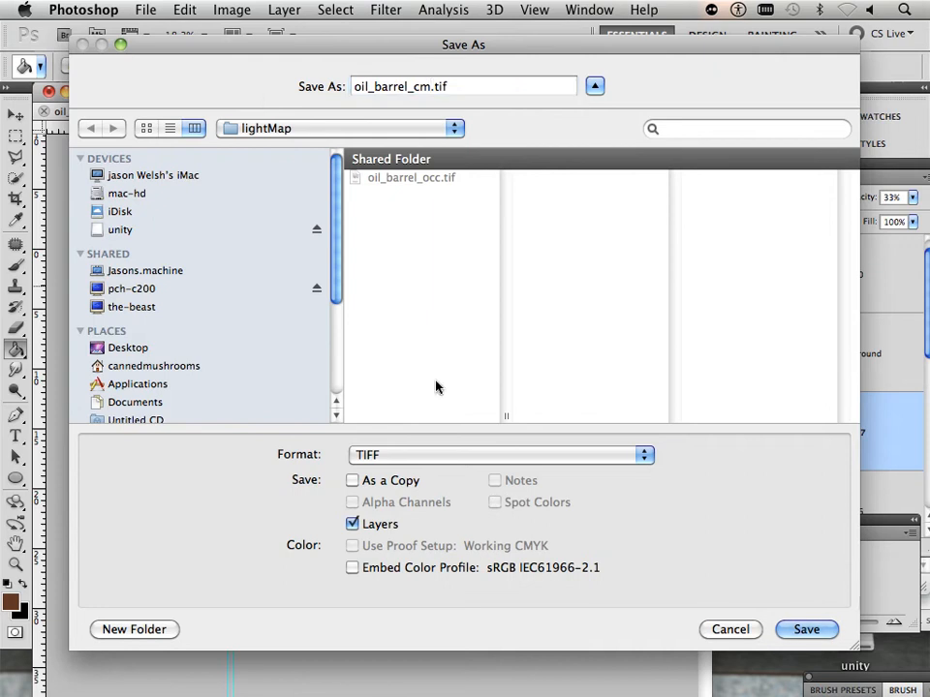
# Save the TIFF without layers or image compression into the oil barrel folder on the Desktop
pyautogui.click(148, 350)
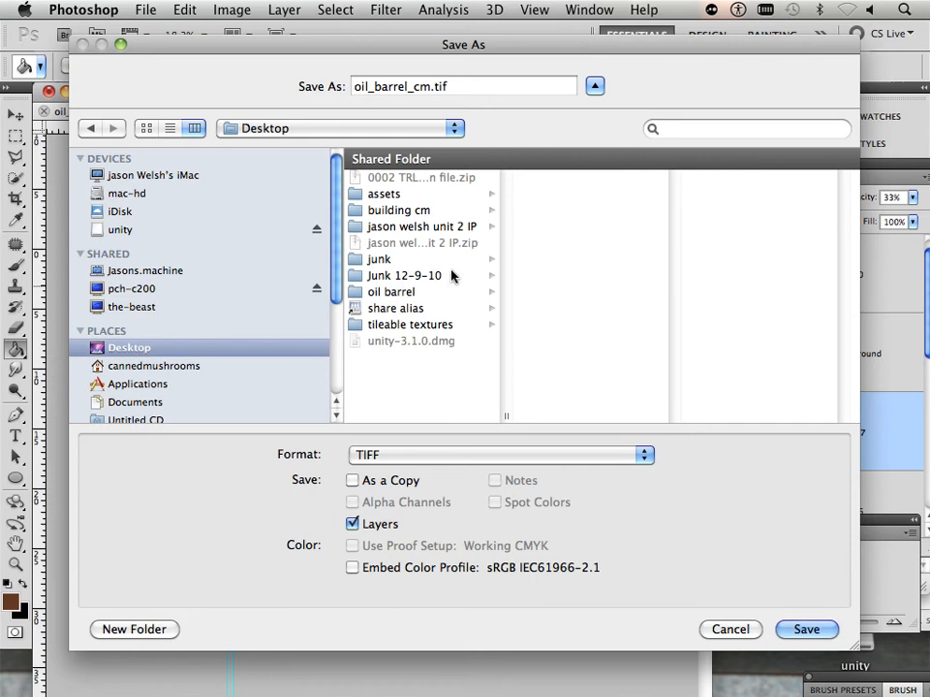
pyautogui.click(426, 211)
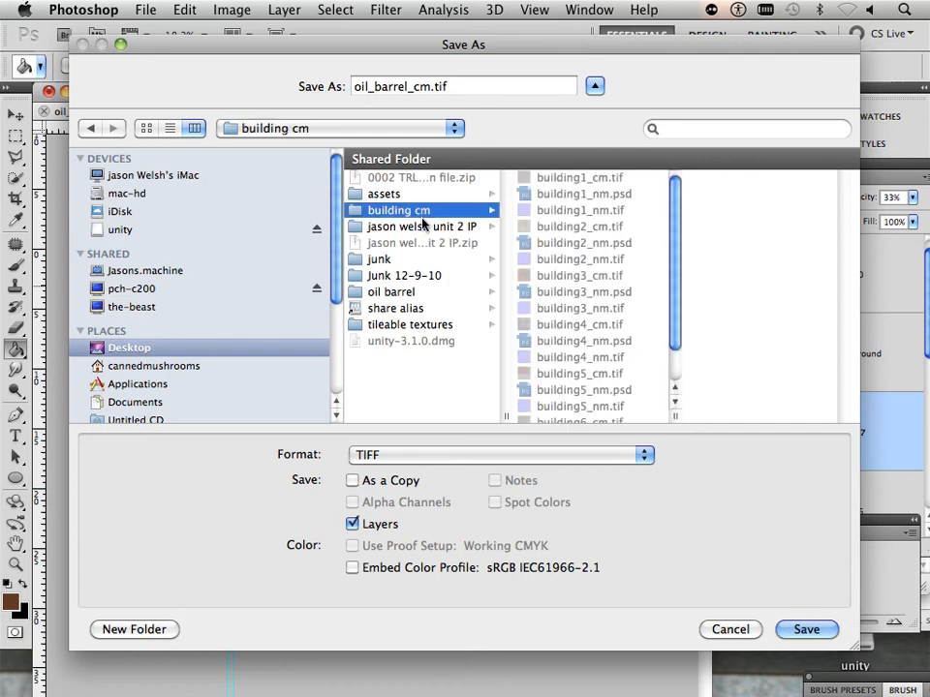
pyautogui.click(445, 292)
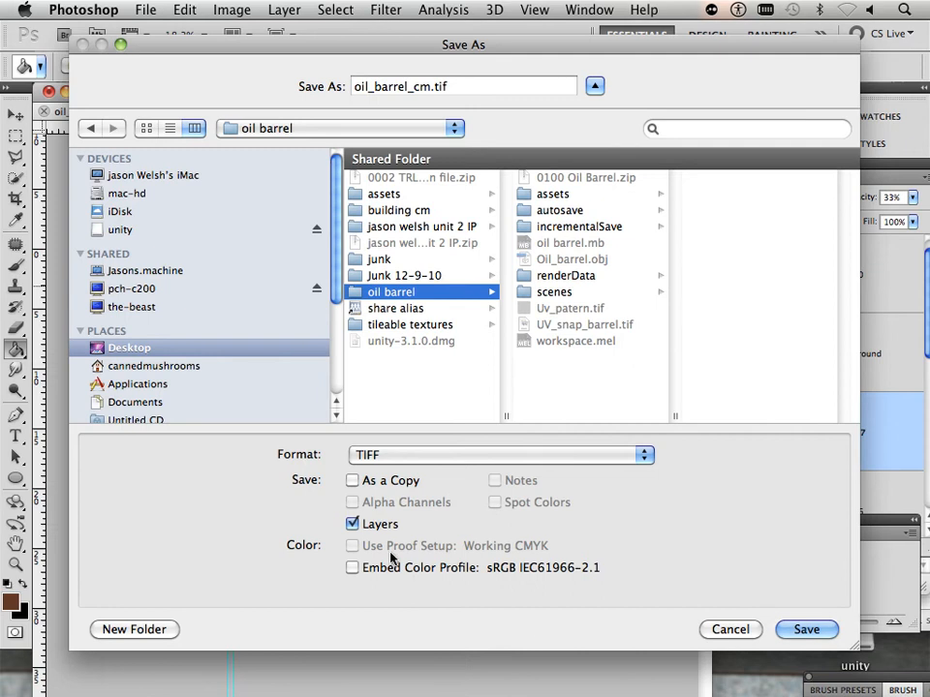
pyautogui.click(352, 523)
pyautogui.click(786, 629)
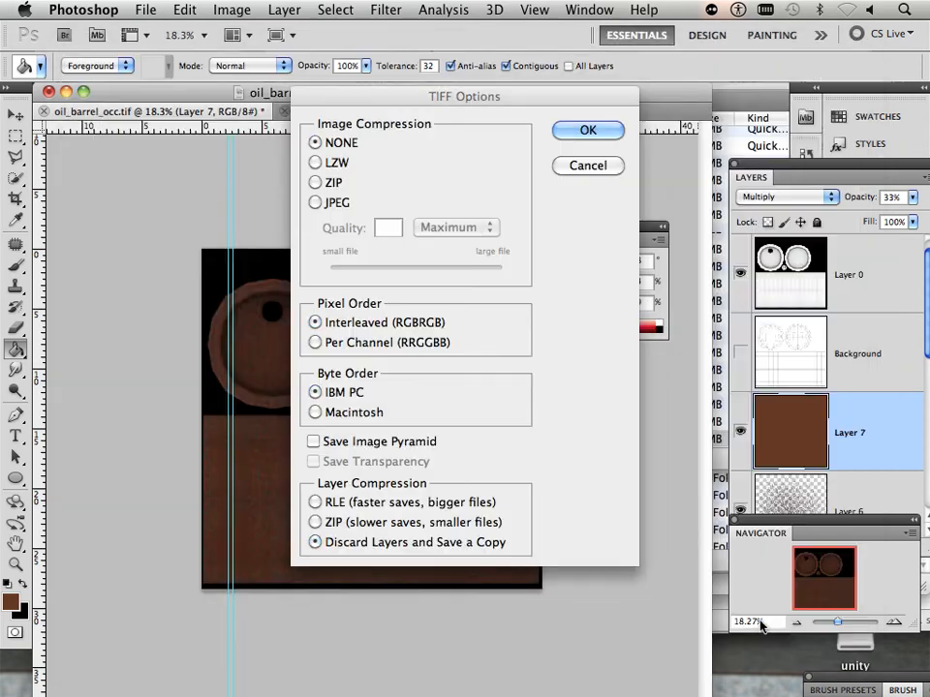
pyautogui.click(587, 129)
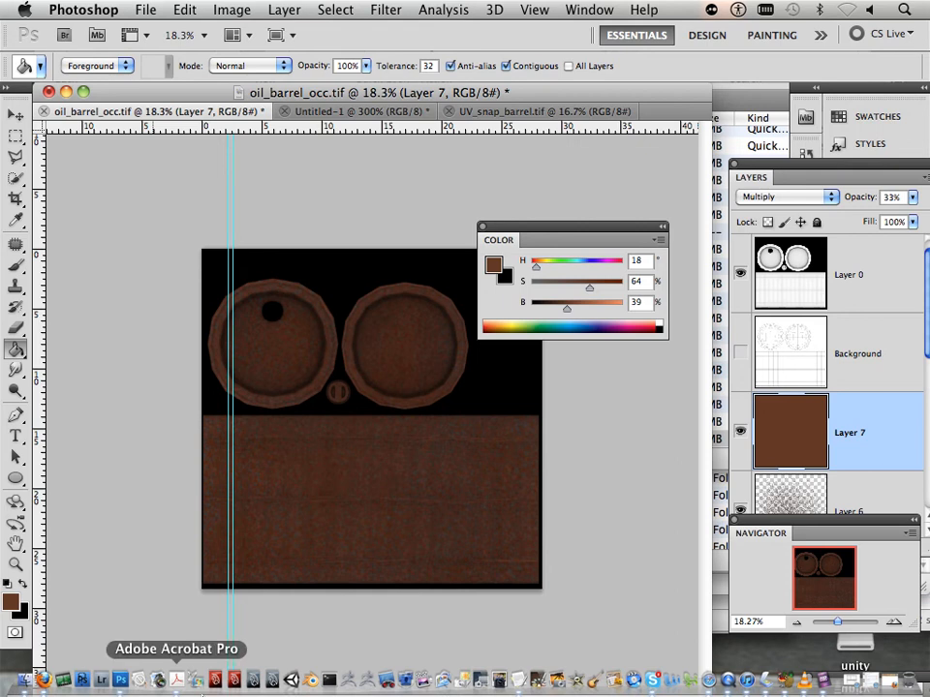
# Switch to Maya, dismiss the Essential Skills Movies window and open the scene oil barrel.mb
pyautogui.click(270, 692)
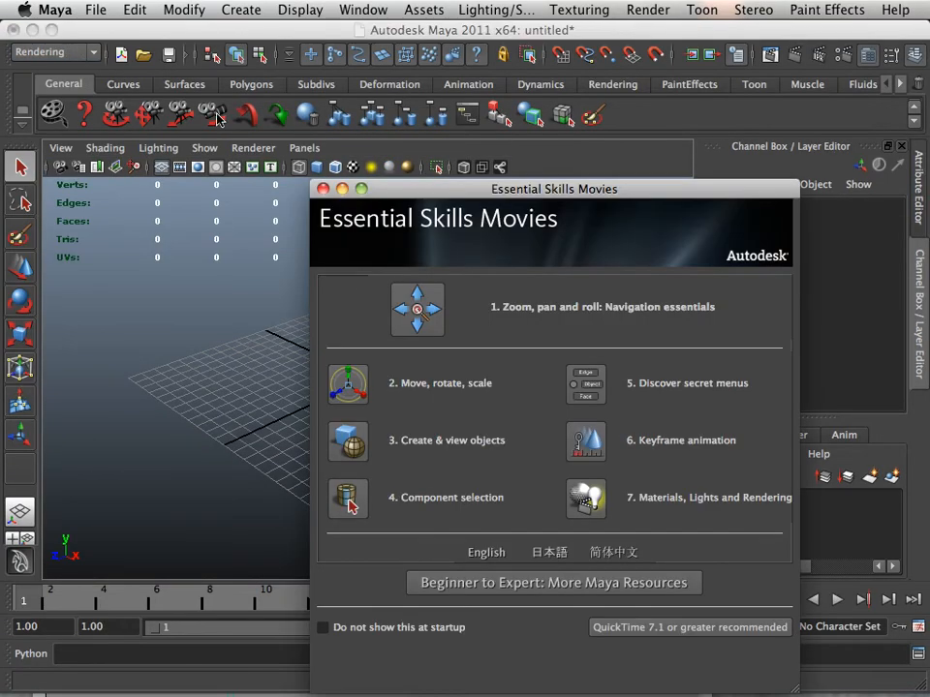
pyautogui.click(322, 189)
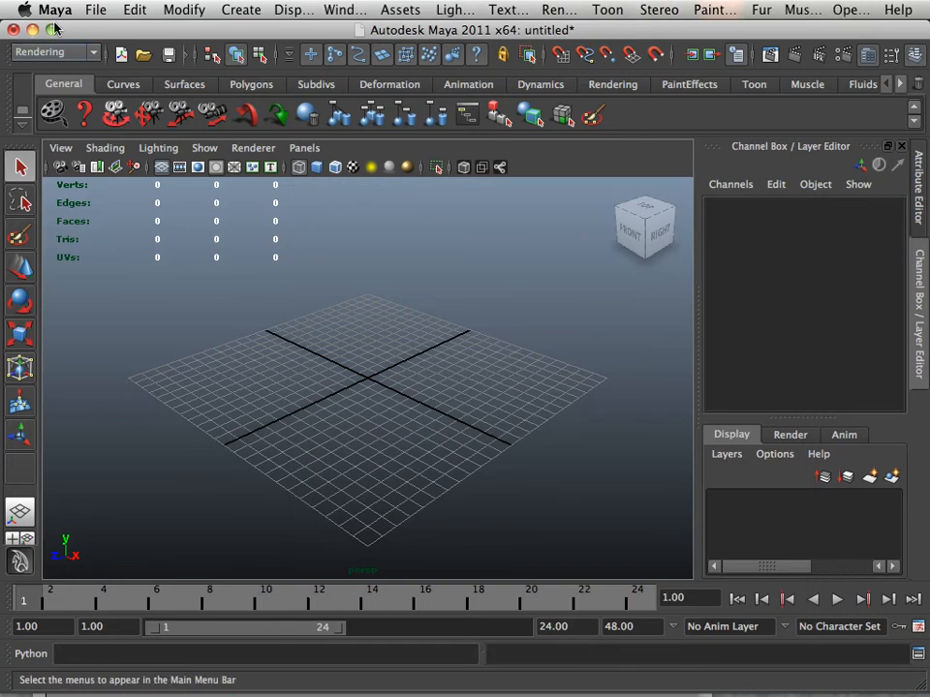
pyautogui.click(91, 9)
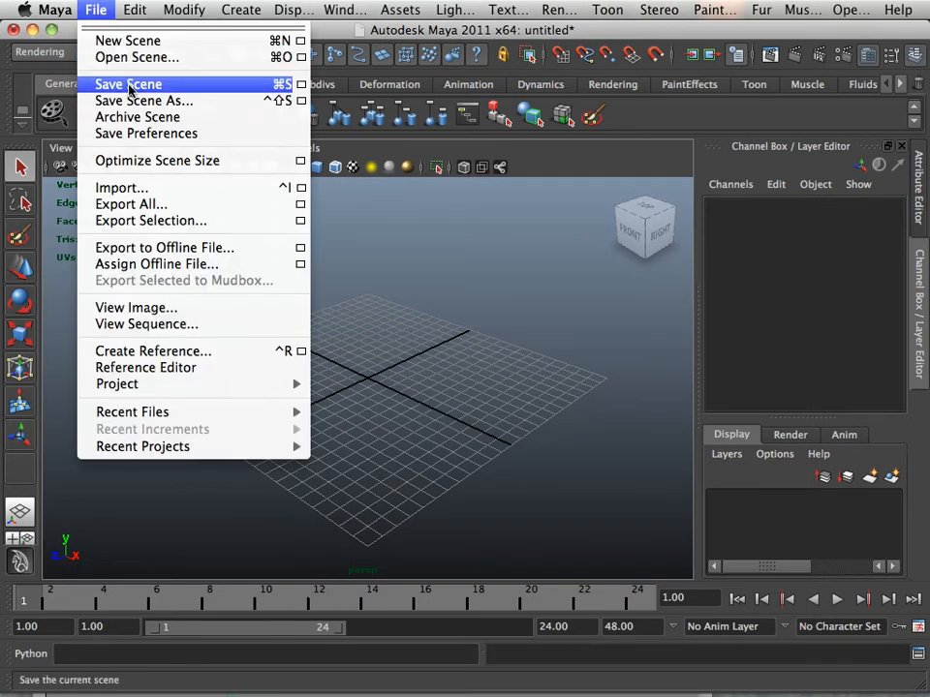
pyautogui.click(131, 58)
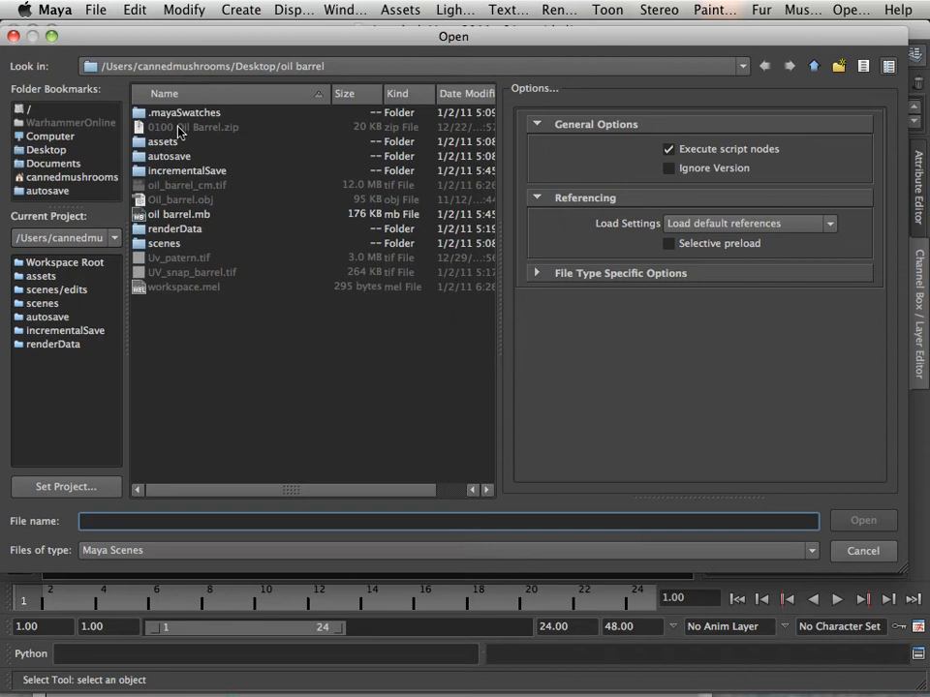
pyautogui.doubleClick(181, 215)
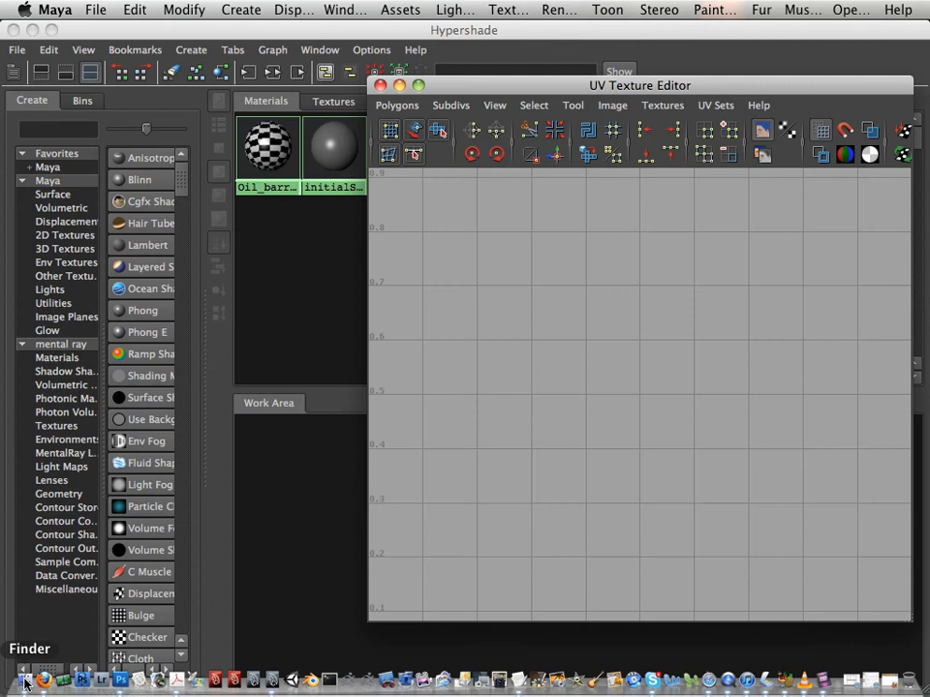
# Switch to Finder and select oil_barrel_cm.tif in the Desktop's oil barrel folder
pyautogui.click(24, 680)
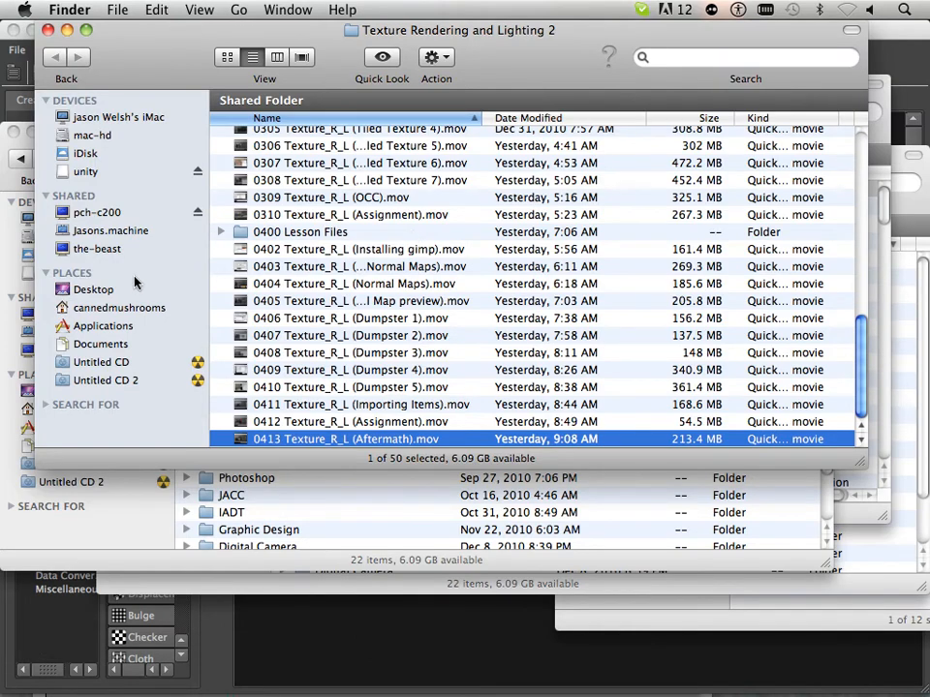
pyautogui.click(101, 291)
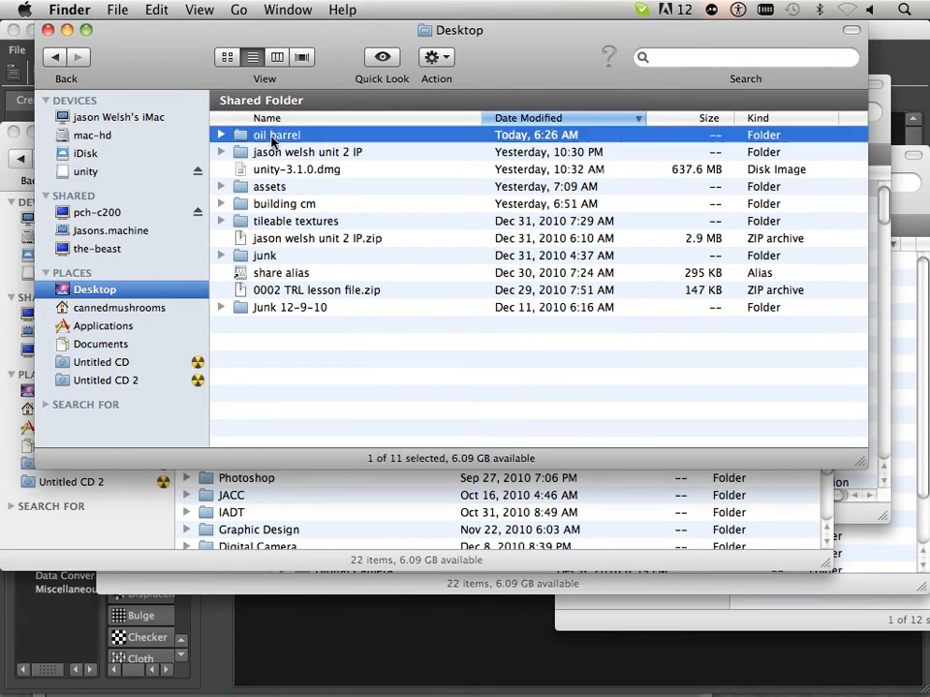
pyautogui.doubleClick(273, 142)
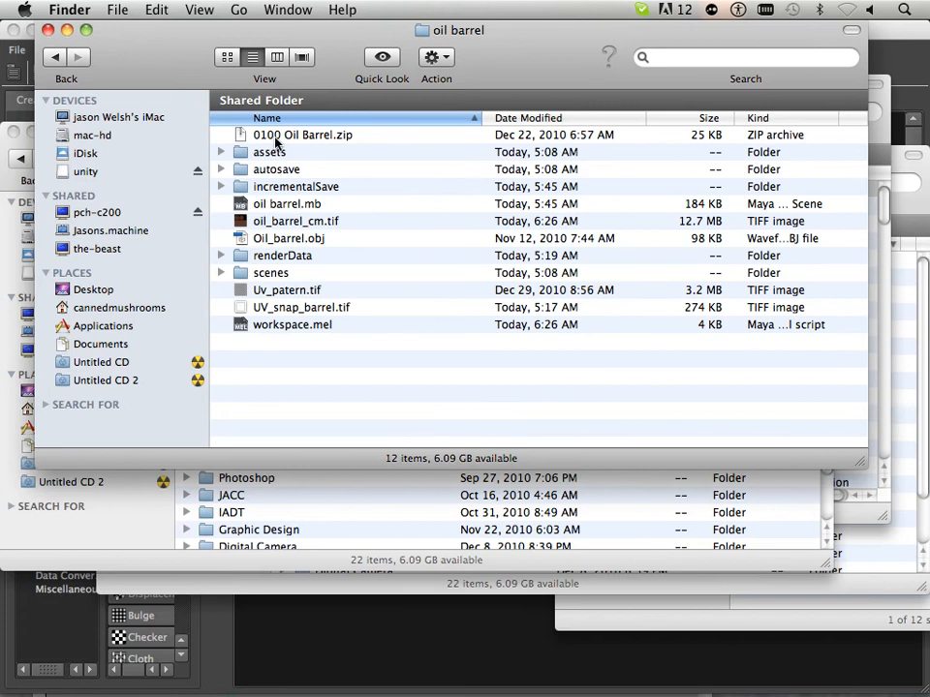
pyautogui.click(276, 221)
# Clear the Finder windows off Hypershade and import oil_barrel_cm.tif into it as a texture
pyautogui.moveTo(327, 83); pyautogui.dragTo(475, 415)
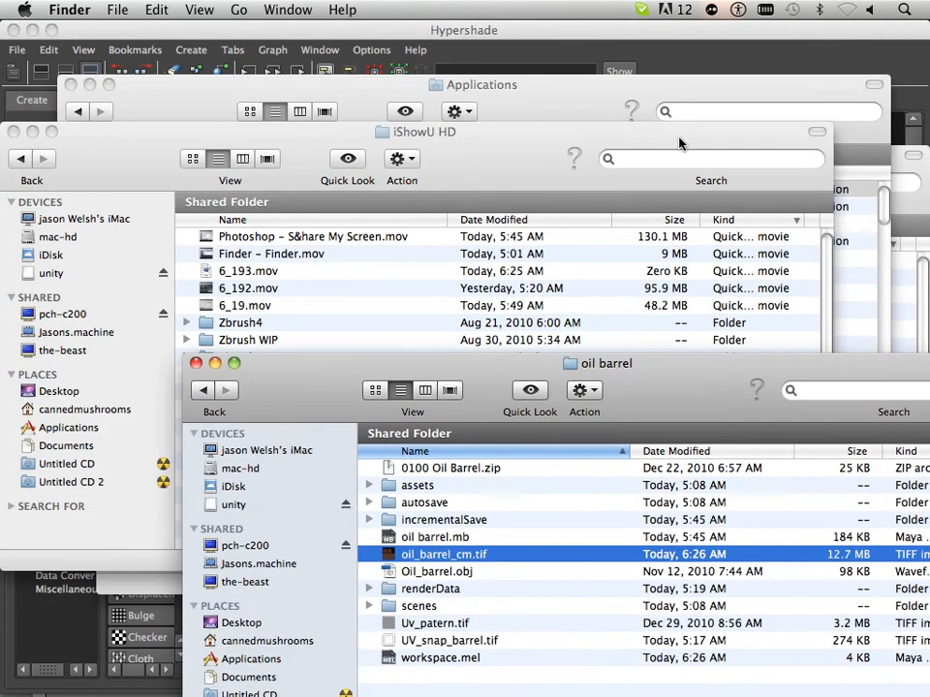
pyautogui.click(70, 86)
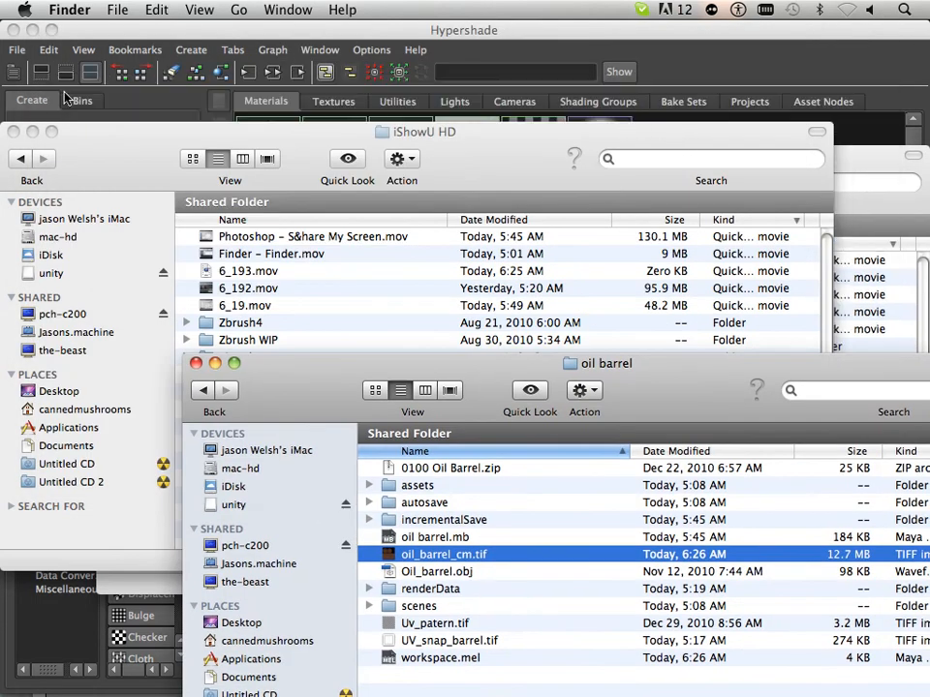
pyautogui.moveTo(29, 132); pyautogui.dragTo(587, 206)
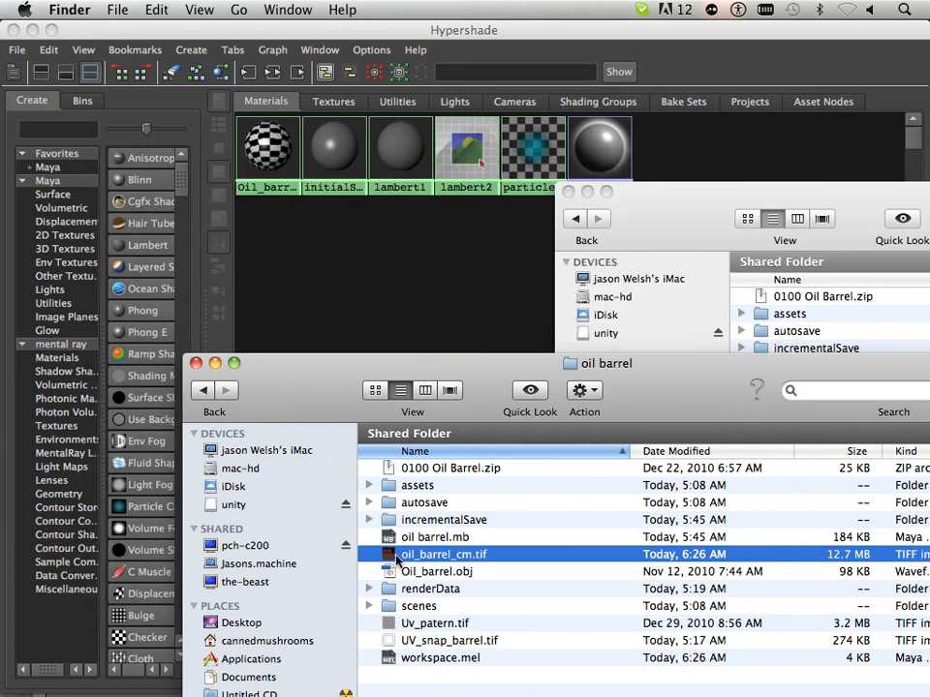
pyautogui.moveTo(396, 560); pyautogui.dragTo(349, 263)
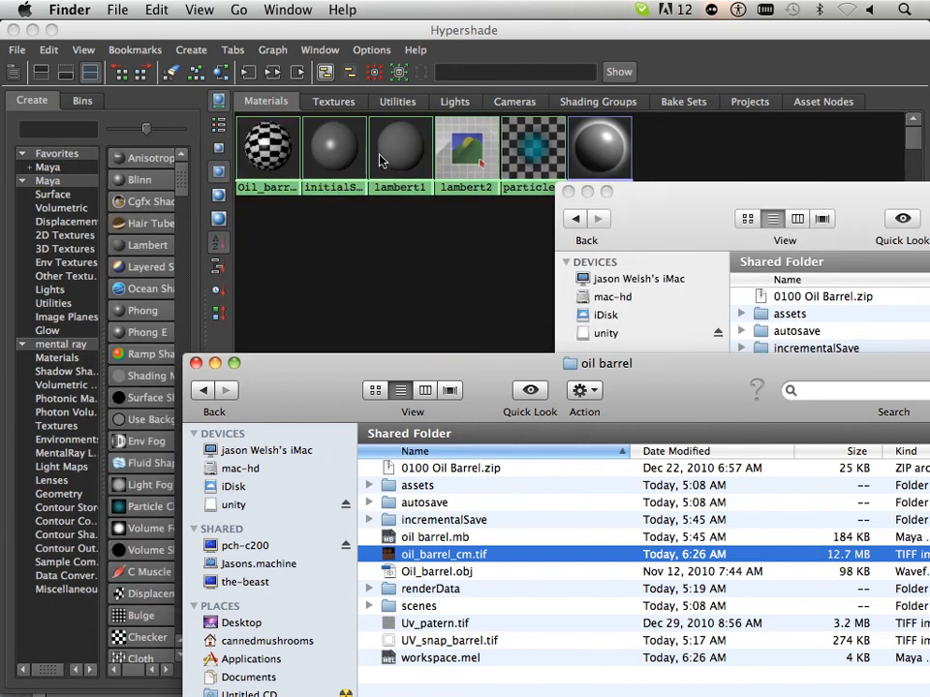
# Show Hypershade's textures and move the overlapping windows aside to uncover the texture attributes
pyautogui.click(335, 97)
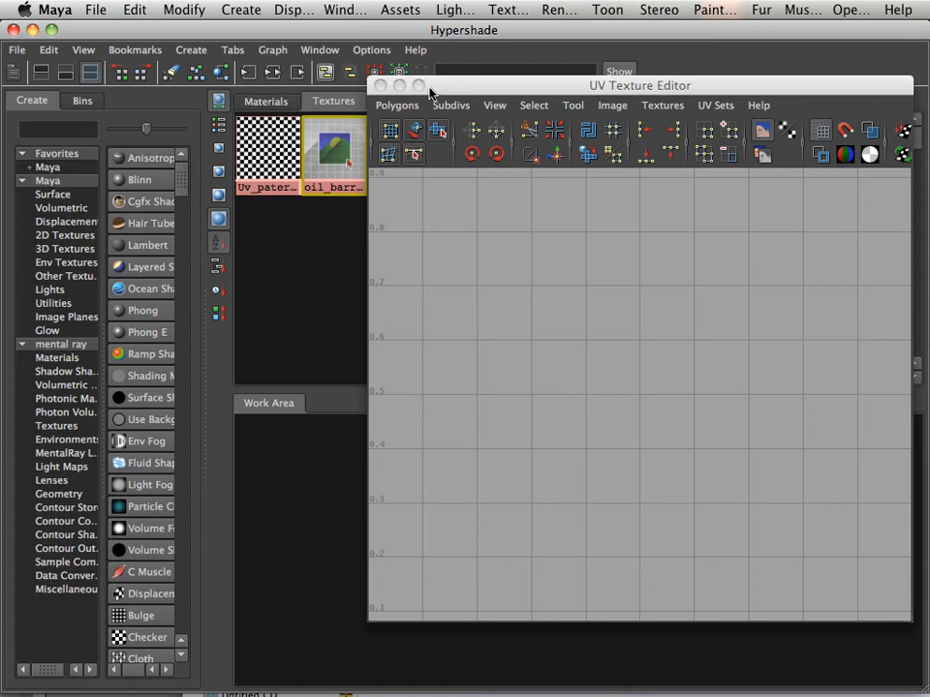
pyautogui.moveTo(445, 85); pyautogui.dragTo(270, 575)
pyautogui.moveTo(630, 37); pyautogui.dragTo(368, 65)
pyautogui.moveTo(684, 201); pyautogui.dragTo(602, 610)
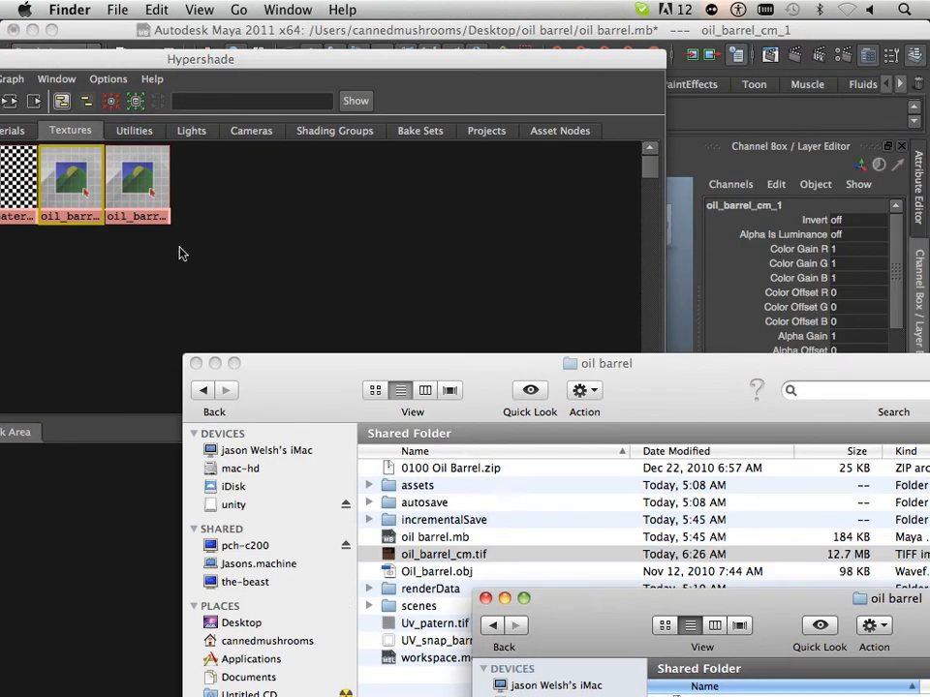
# Refresh the preview swatches of the occlusion texture and the oil_barrel_cm texture
pyautogui.click(132, 198)
pyautogui.doubleClick(132, 191)
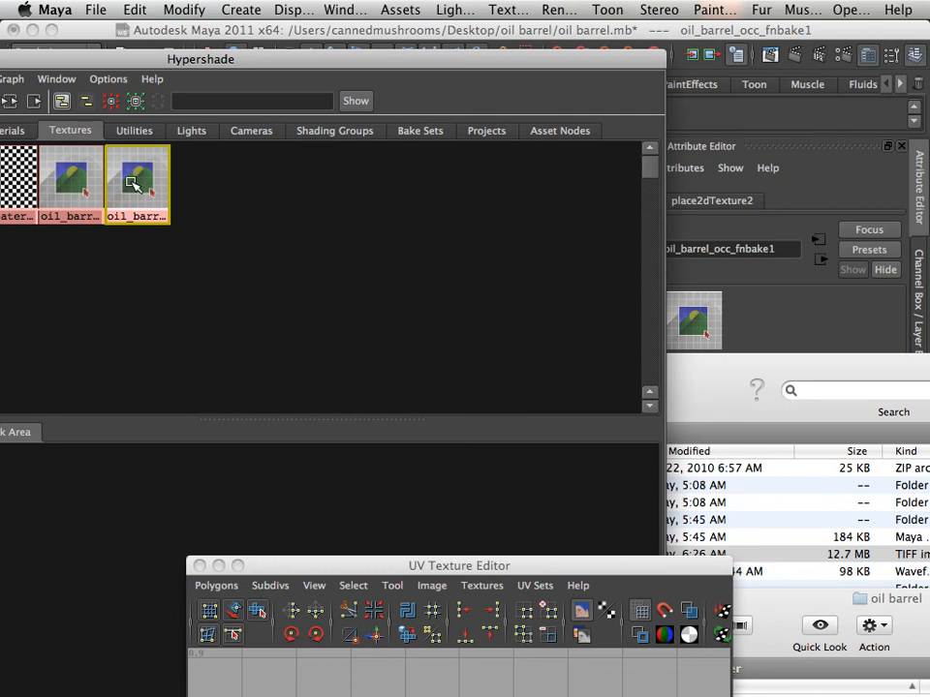
pyautogui.click(668, 317)
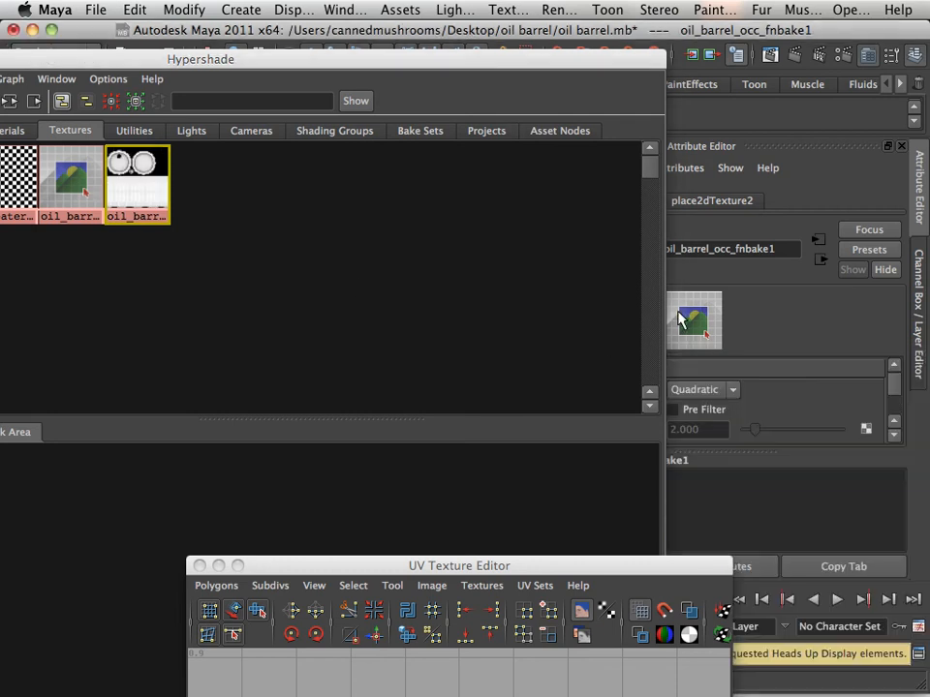
pyautogui.click(69, 176)
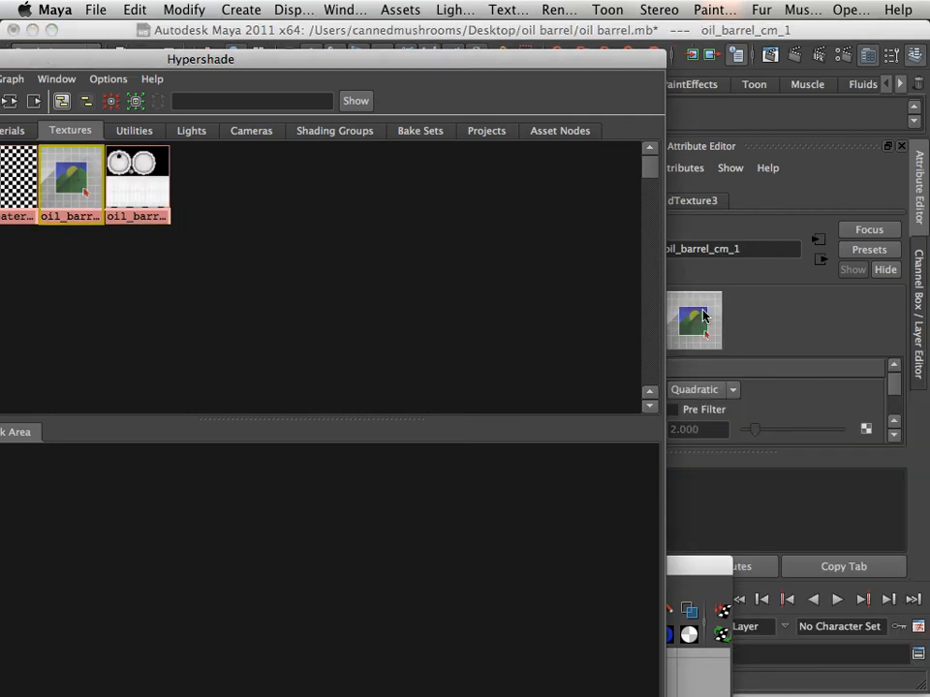
# Bring Hypershade fully back into view and create a new Lambert material
pyautogui.moveTo(129, 63); pyautogui.dragTo(483, 50)
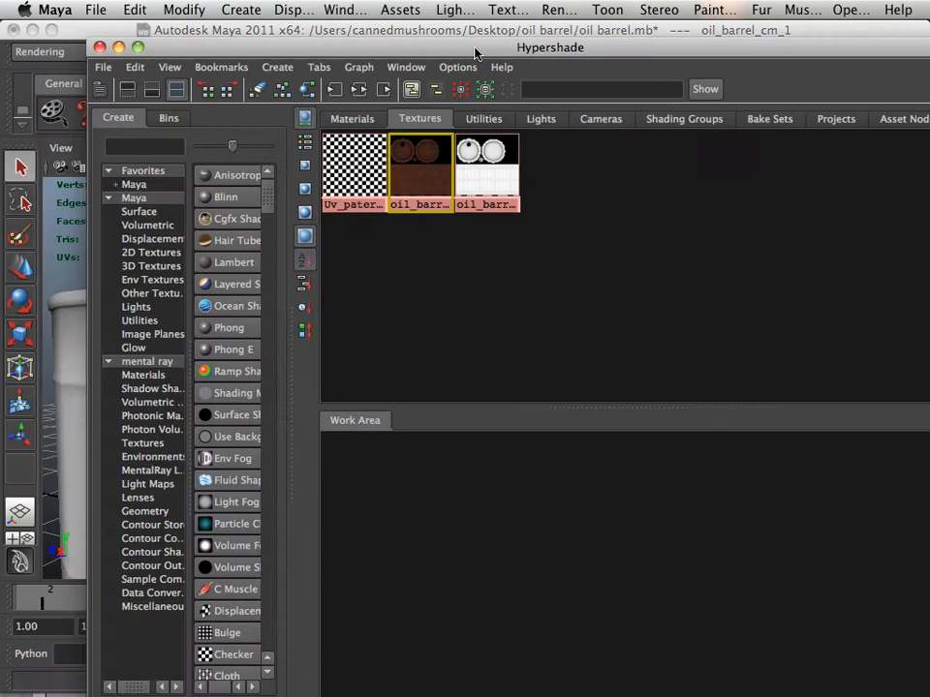
pyautogui.click(361, 120)
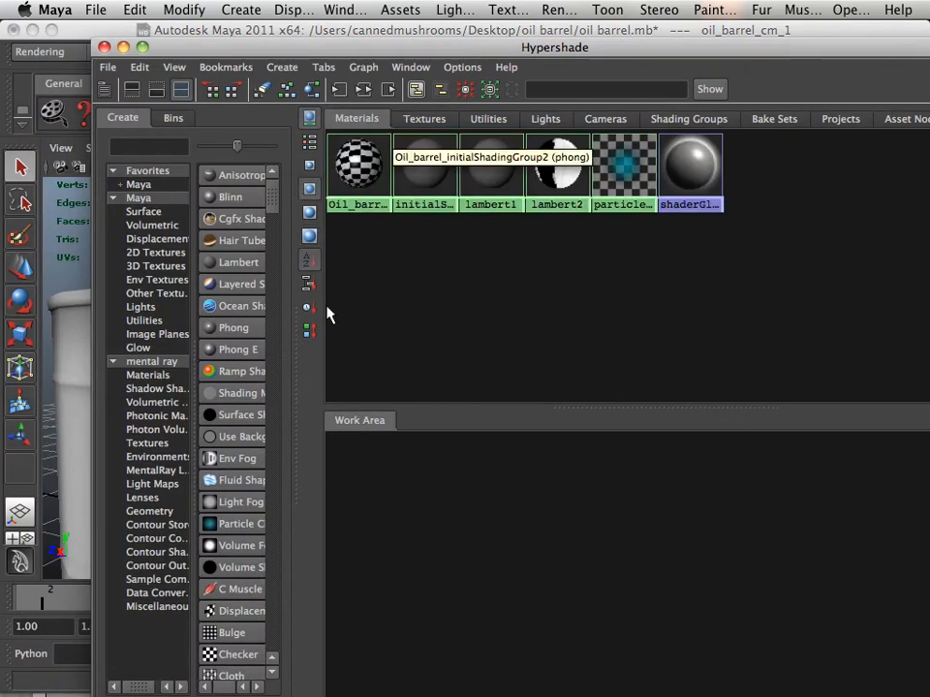
pyautogui.click(234, 263)
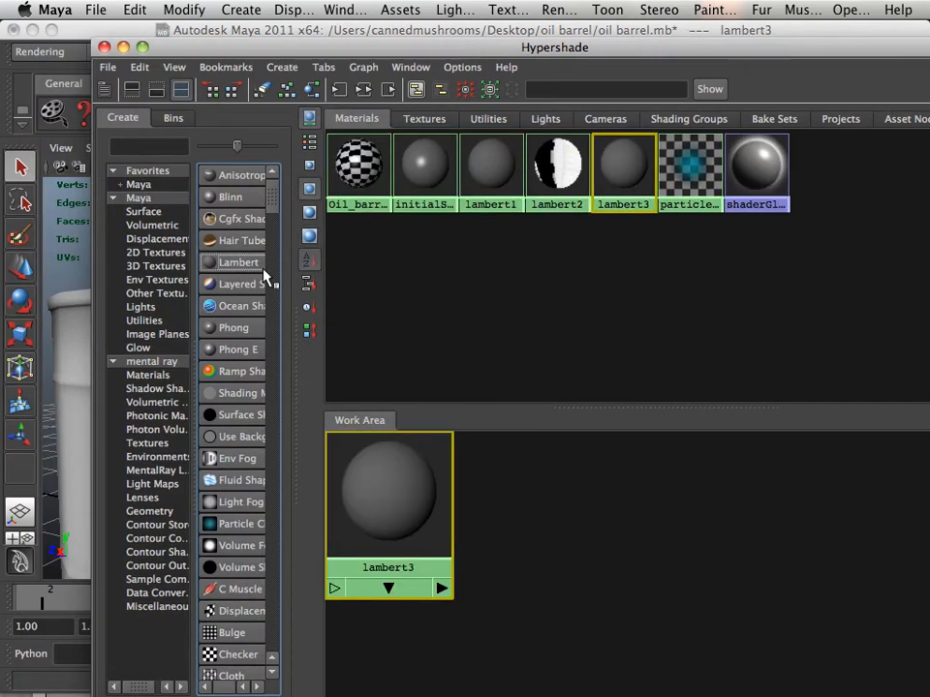
# Connect the oil_barrel_cm texture to the new Lambert's default input and assign that material to the barrel
pyautogui.click(427, 121)
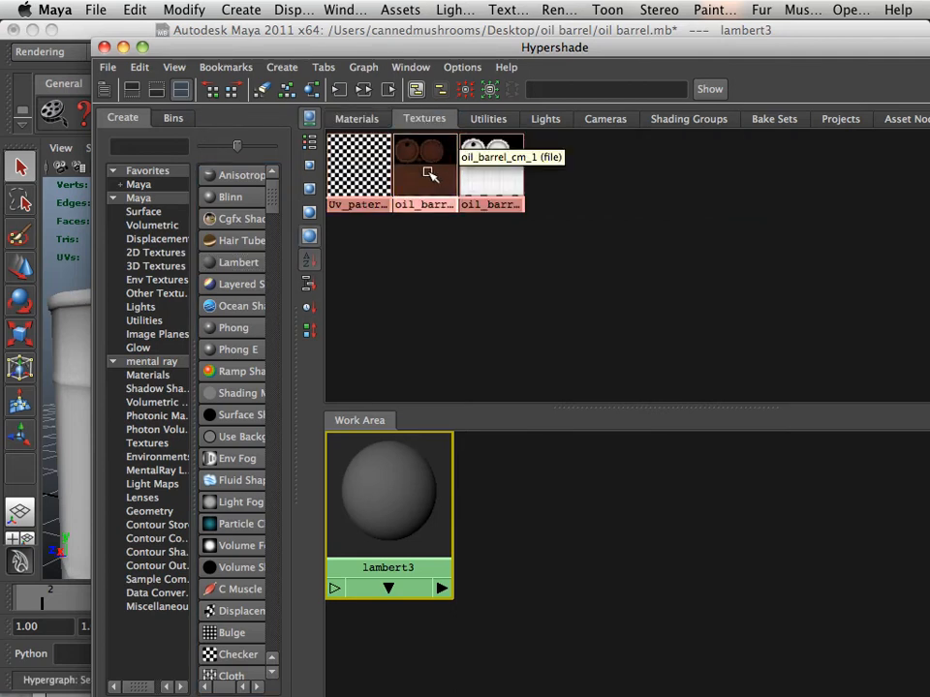
pyautogui.moveTo(428, 172); pyautogui.dragTo(421, 492, button='middle')
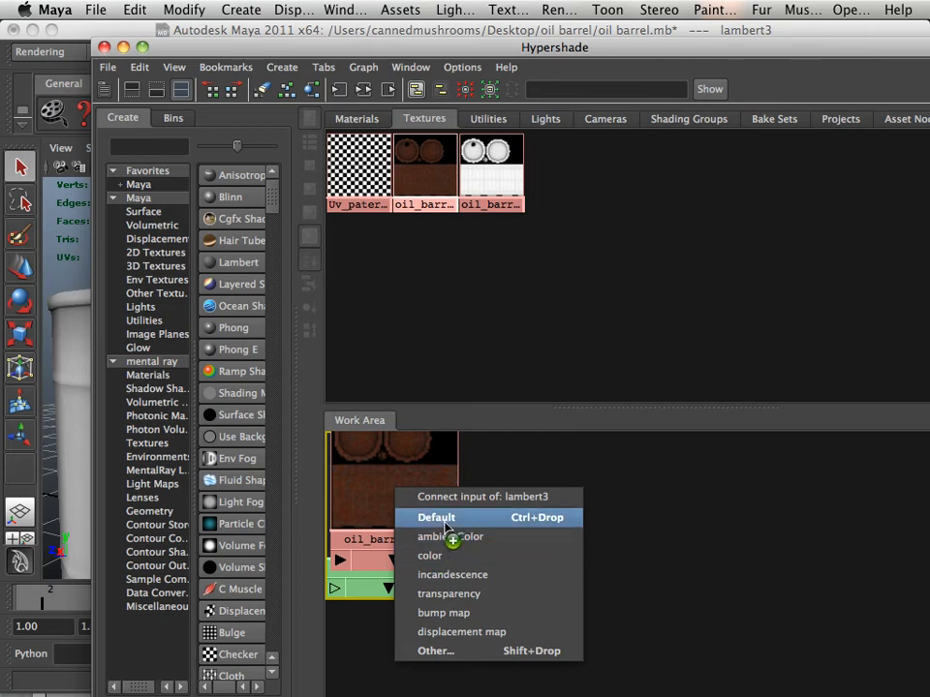
pyautogui.click(428, 518)
pyautogui.moveTo(414, 504); pyautogui.dragTo(575, 612)
pyautogui.moveTo(392, 498); pyautogui.dragTo(82, 418, button='middle')
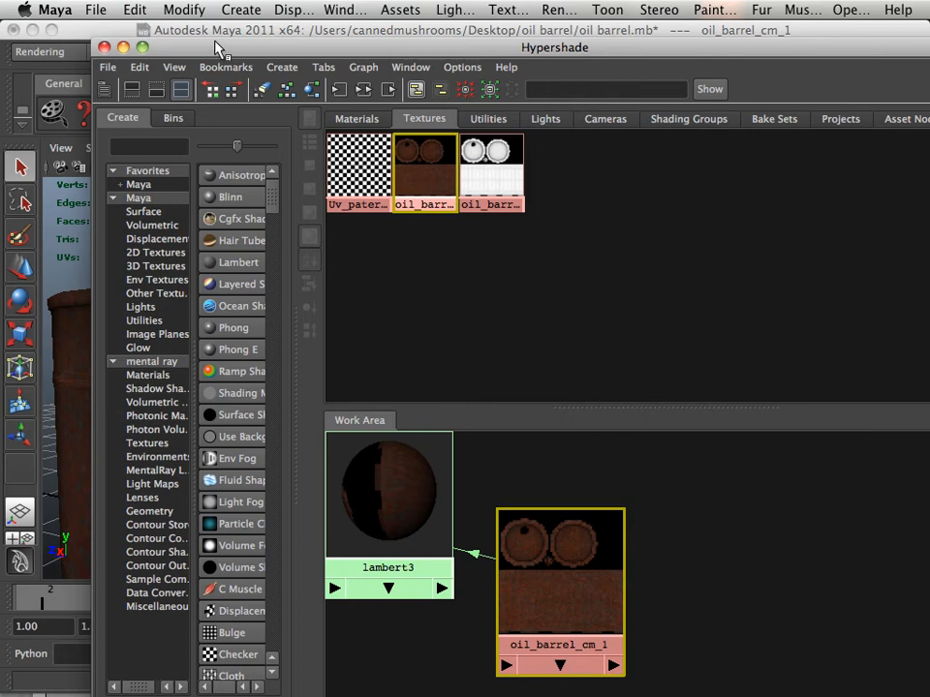
# Move Hypershade clear of the barrel viewport and show the new Lambert's attributes
pyautogui.moveTo(218, 49); pyautogui.dragTo(418, 215)
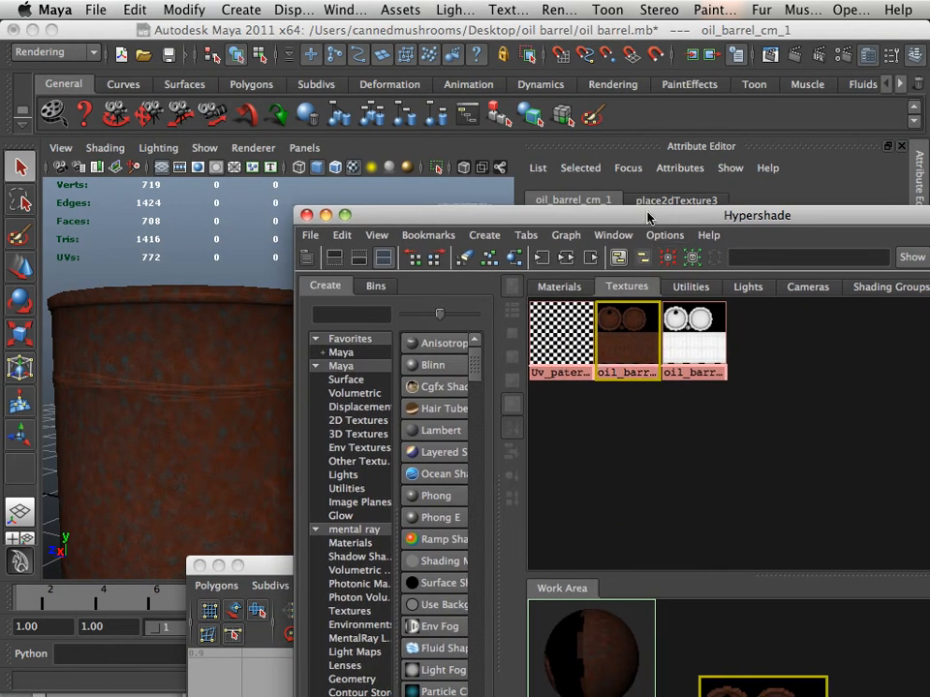
pyautogui.moveTo(647, 217); pyautogui.dragTo(804, 413)
pyautogui.click(498, 597)
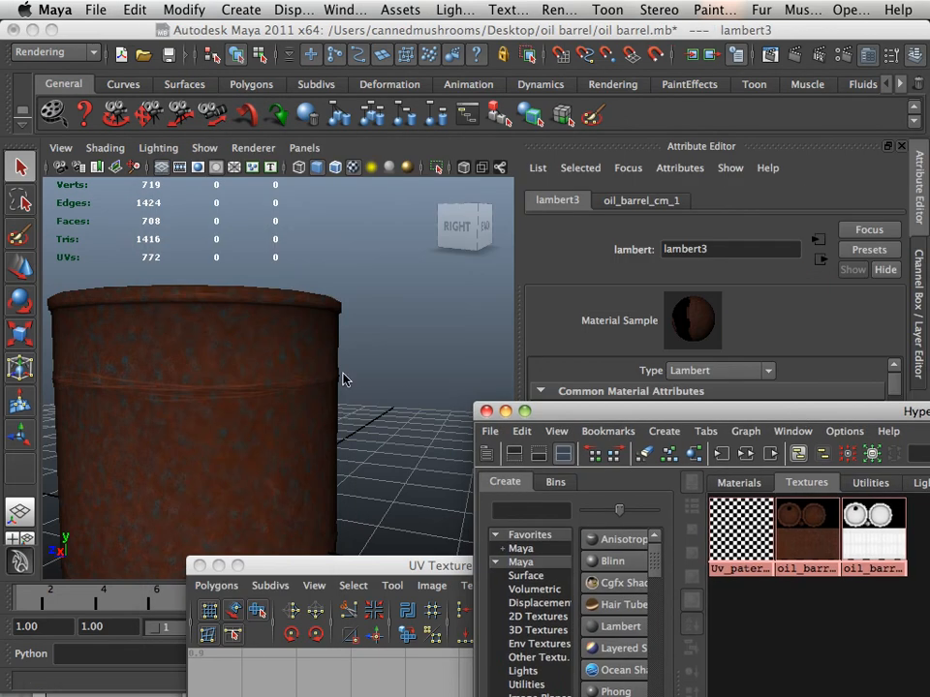
# Examine the rust texture on the barrel's side and ridge up close from several angles
pyautogui.keyDown('alt'); pyautogui.moveTo(342, 378); pyautogui.dragTo(322, 416); pyautogui.keyUp('alt')
pyautogui.keyDown('alt'); pyautogui.moveTo(321, 415); pyautogui.dragTo(409, 436, button='right'); pyautogui.keyUp('alt')
pyautogui.keyDown('alt'); pyautogui.moveTo(409, 436); pyautogui.dragTo(320, 341); pyautogui.keyUp('alt')
pyautogui.keyDown('alt'); pyautogui.moveTo(319, 341); pyautogui.dragTo(266, 350, button='right'); pyautogui.keyUp('alt')
pyautogui.keyDown('alt'); pyautogui.moveTo(267, 350); pyautogui.dragTo(319, 349); pyautogui.keyUp('alt')
pyautogui.keyDown('alt'); pyautogui.moveTo(320, 348); pyautogui.dragTo(376, 378, button='right'); pyautogui.keyUp('alt')
pyautogui.keyDown('alt'); pyautogui.moveTo(375, 377); pyautogui.dragTo(375, 386); pyautogui.keyUp('alt')
pyautogui.keyDown('alt'); pyautogui.moveTo(376, 386); pyautogui.dragTo(365, 406, button='middle'); pyautogui.keyUp('alt')
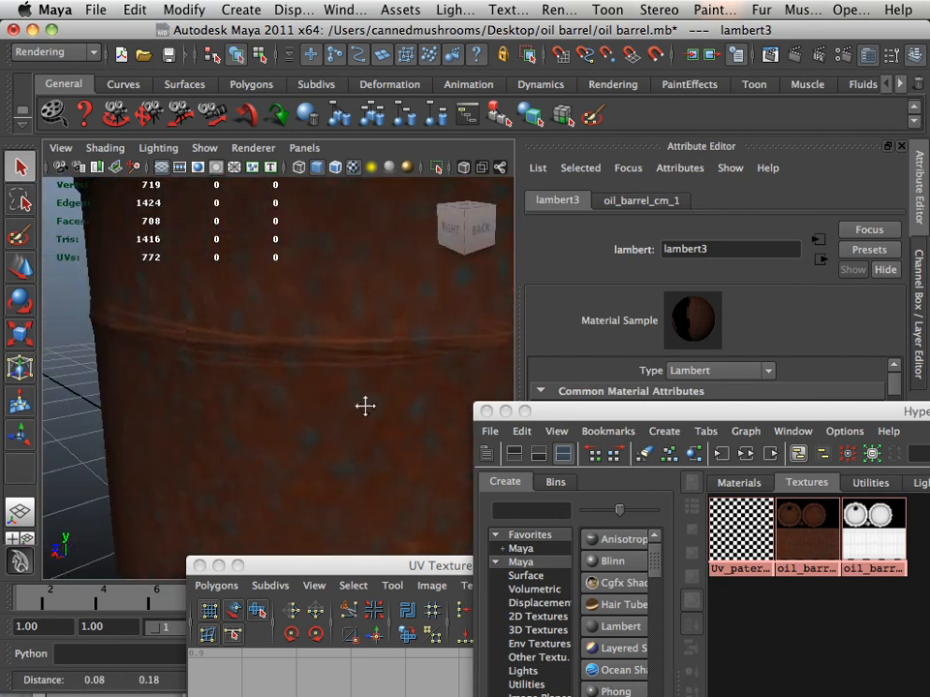
# Inspect the textured barrel's ridge, rim and lid from close up, from the side and from above
pyautogui.keyDown('alt'); pyautogui.moveTo(365, 406); pyautogui.dragTo(363, 439, button='right'); pyautogui.keyUp('alt')
pyautogui.keyDown('alt'); pyautogui.moveTo(363, 439); pyautogui.dragTo(442, 435); pyautogui.keyUp('alt')
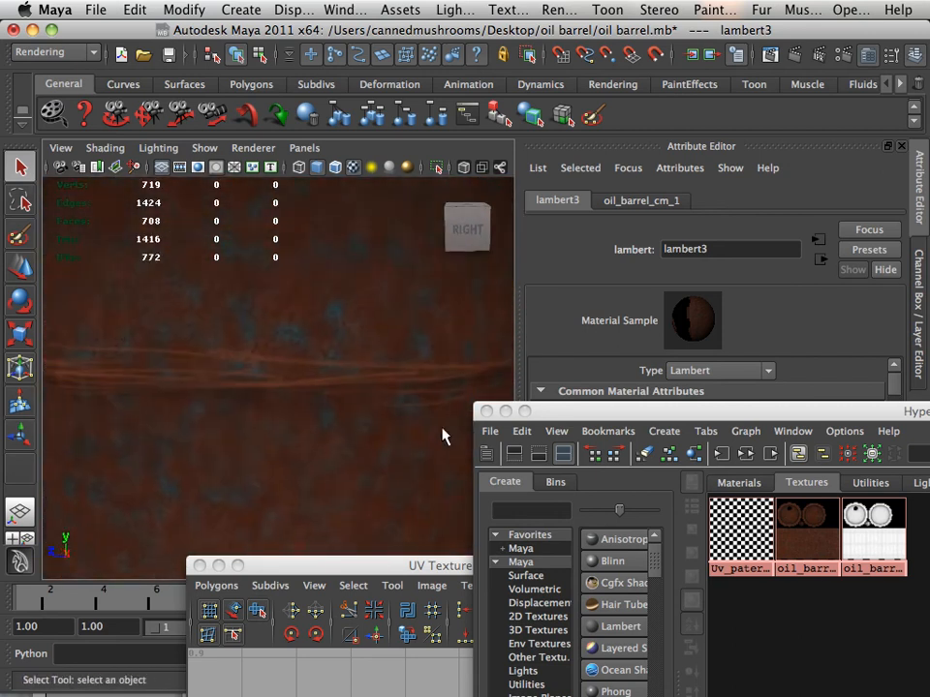
pyautogui.keyDown('alt'); pyautogui.moveTo(442, 435); pyautogui.dragTo(291, 402, button='right'); pyautogui.keyUp('alt')
pyautogui.keyDown('alt'); pyautogui.moveTo(291, 402); pyautogui.dragTo(369, 417); pyautogui.keyUp('alt')
pyautogui.keyDown('alt'); pyautogui.moveTo(369, 417); pyautogui.dragTo(377, 378, button='middle'); pyautogui.keyUp('alt')
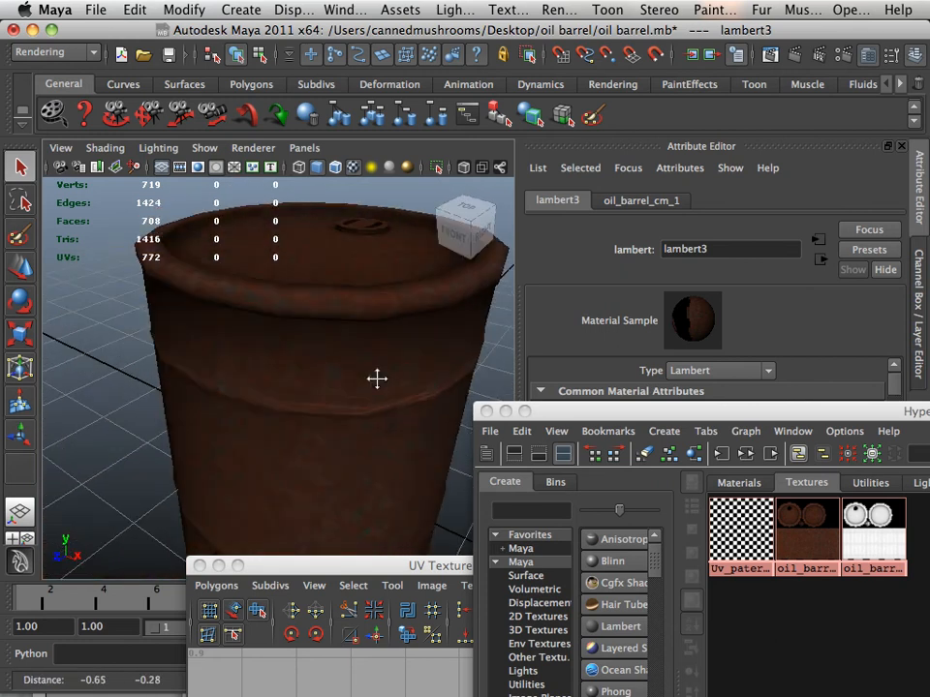
pyautogui.keyDown('alt'); pyautogui.moveTo(377, 379); pyautogui.dragTo(288, 468); pyautogui.keyUp('alt')
pyautogui.keyDown('alt'); pyautogui.moveTo(382, 462); pyautogui.dragTo(311, 460, button='middle'); pyautogui.keyUp('alt')
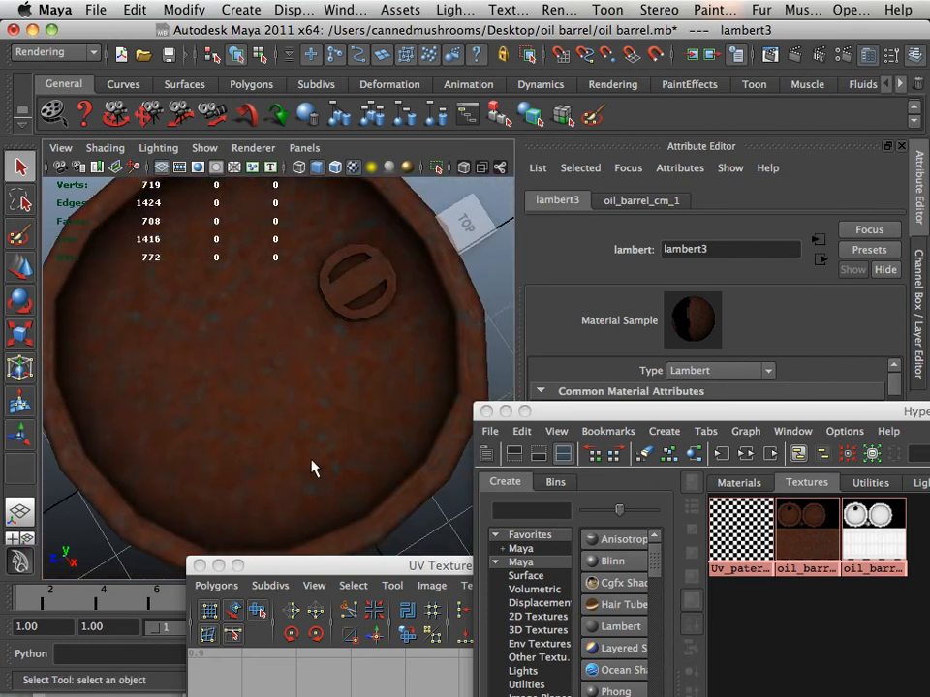
pyautogui.keyDown('alt'); pyautogui.moveTo(311, 468); pyautogui.dragTo(346, 319); pyautogui.keyUp('alt')
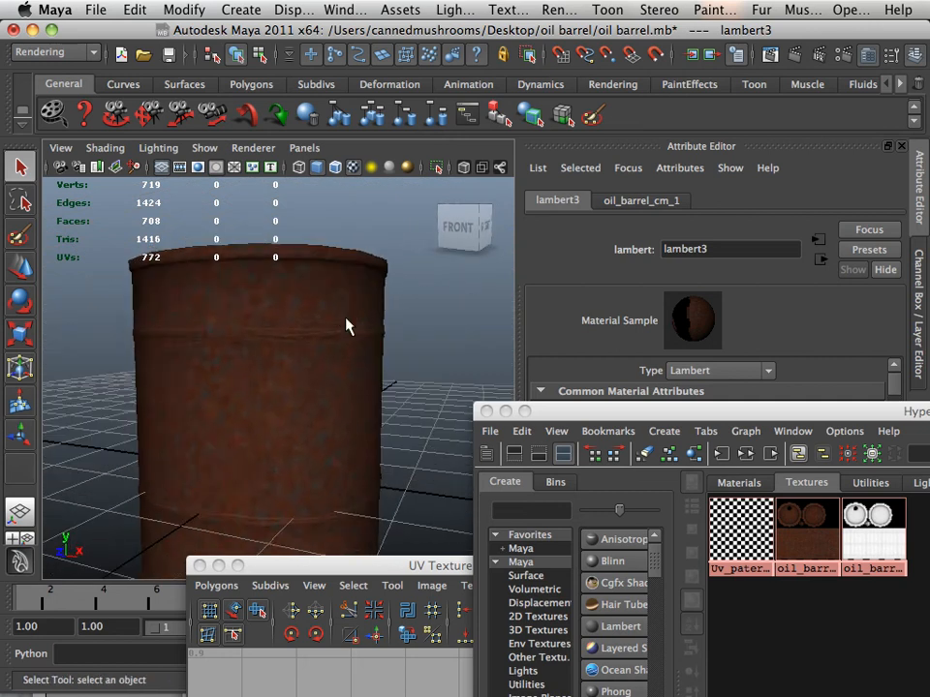
# Select the barrel mesh and frame it in the viewport
pyautogui.moveTo(422, 294); pyautogui.dragTo(419, 380)
pyautogui.moveTo(524, 330); pyautogui.dragTo(284, 416)
pyautogui.press('f')
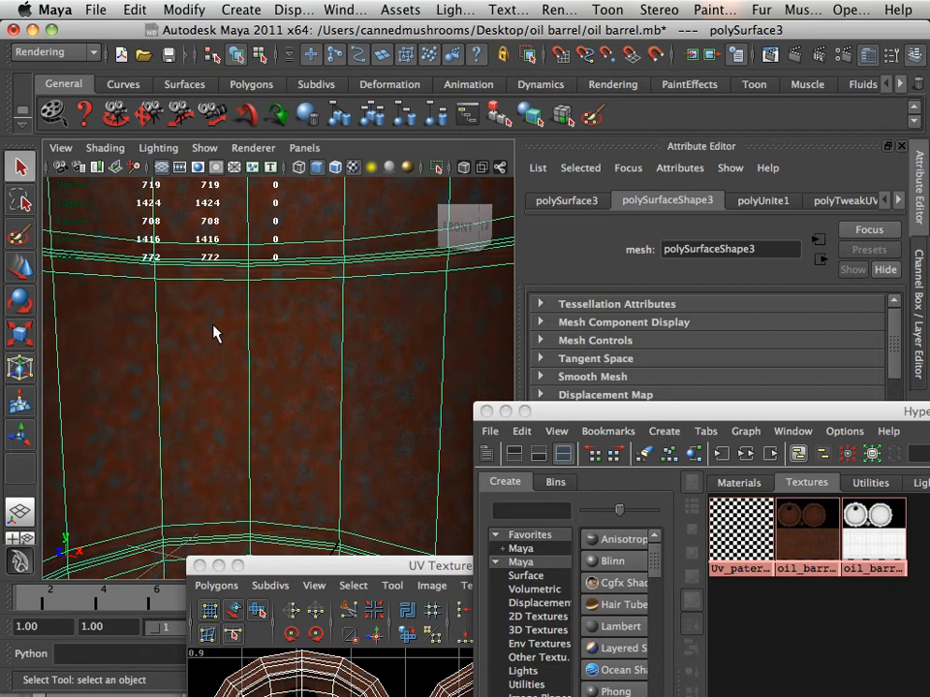
# Switch to Photoshop, enlarge the oil_barrel_occ.tif texture to about 90%, and move the Navigator clear of the Layers palette
pyautogui.moveTo(229, 692)
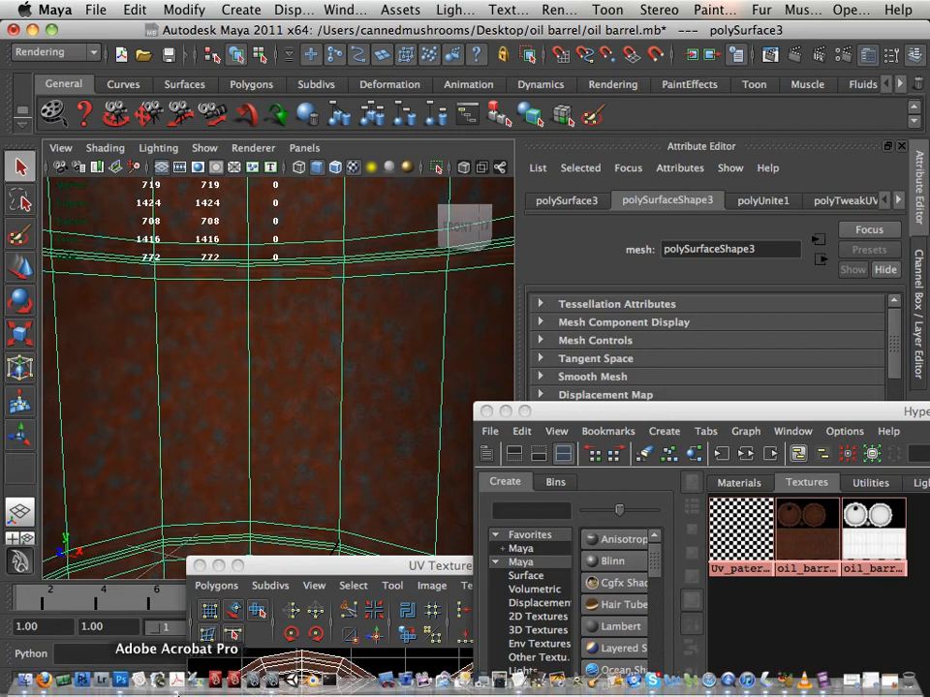
pyautogui.click(120, 680)
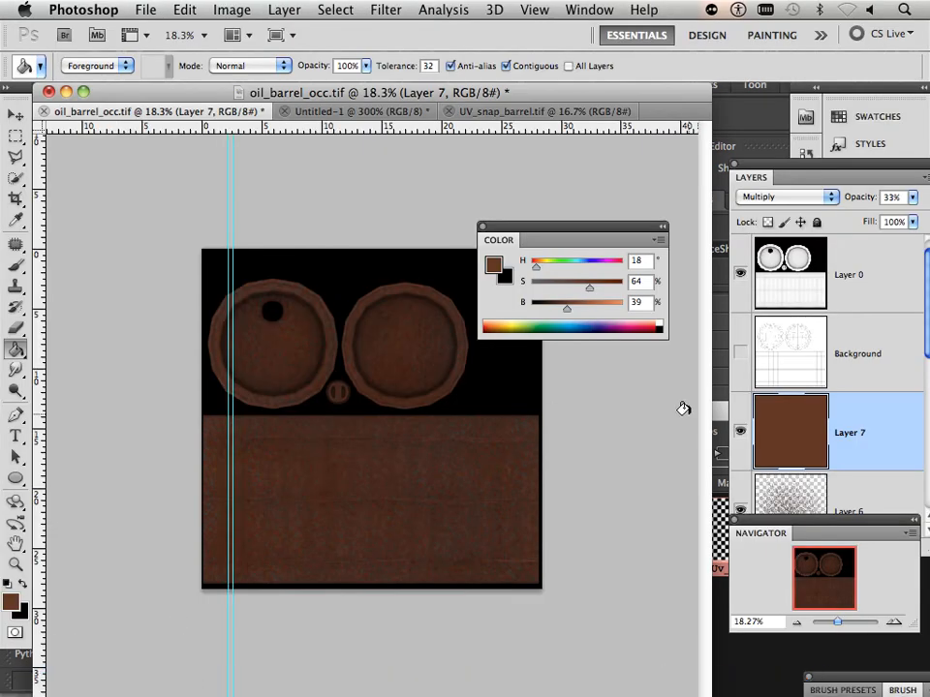
pyautogui.moveTo(831, 625); pyautogui.dragTo(844, 623)
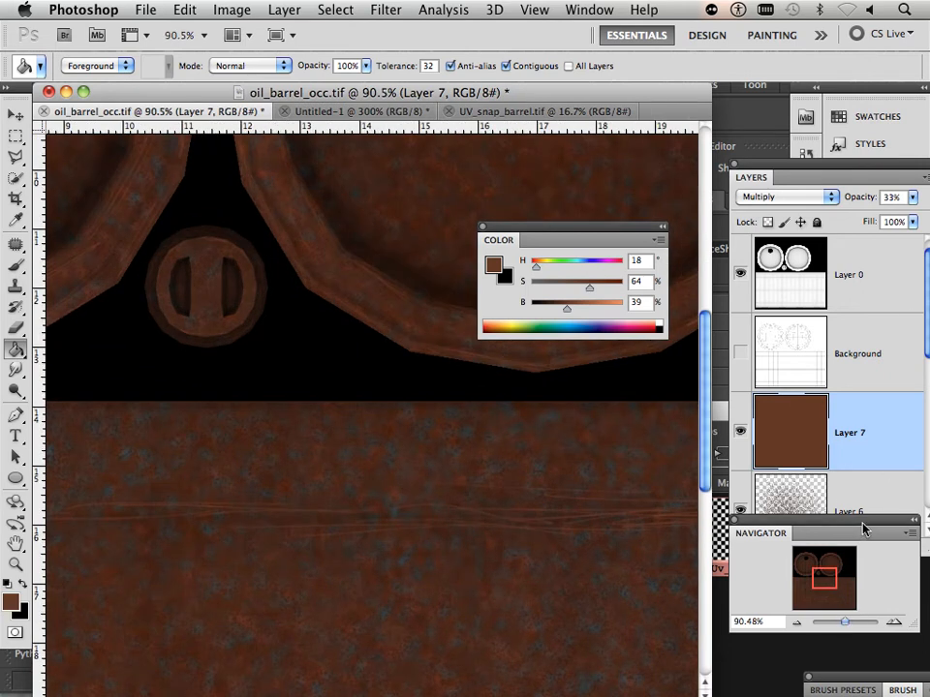
pyautogui.moveTo(863, 532); pyautogui.dragTo(764, 616)
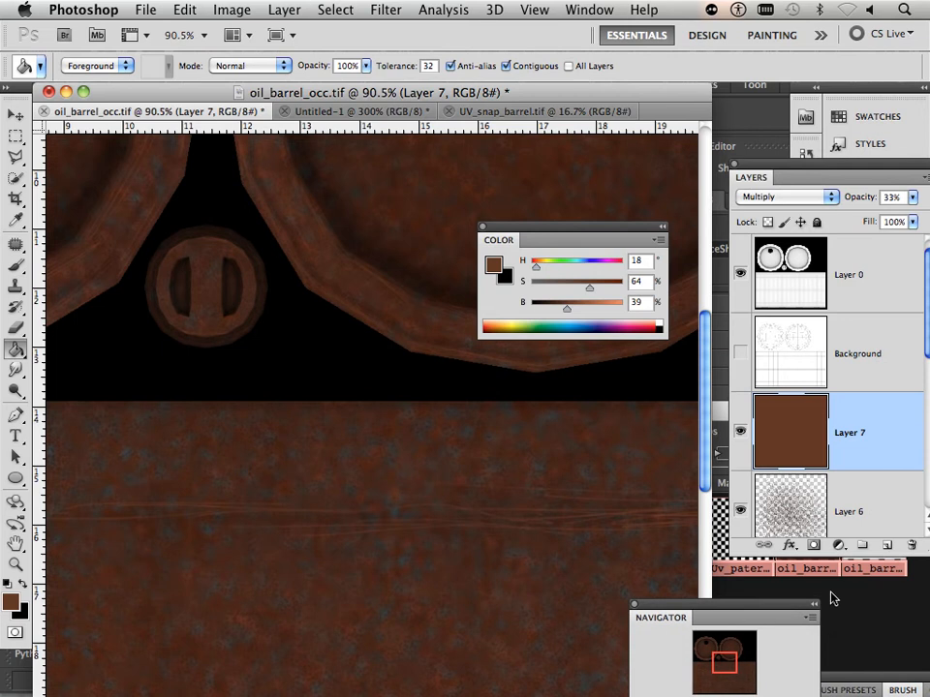
# Create a new layer above Layer 7 and fill it with the brown foreground color
pyautogui.click(887, 548)
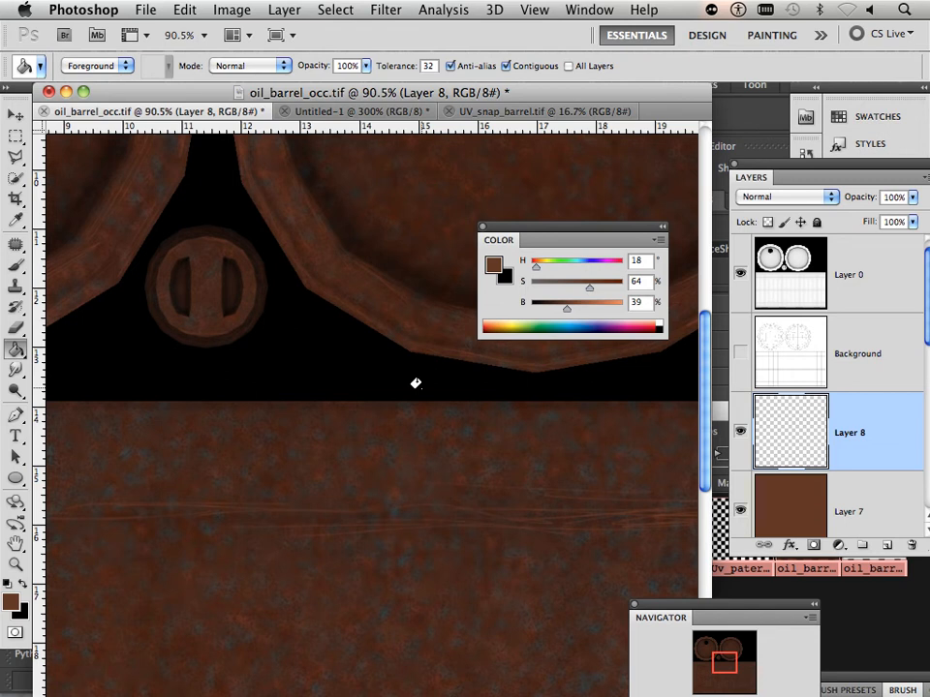
pyautogui.click(231, 9)
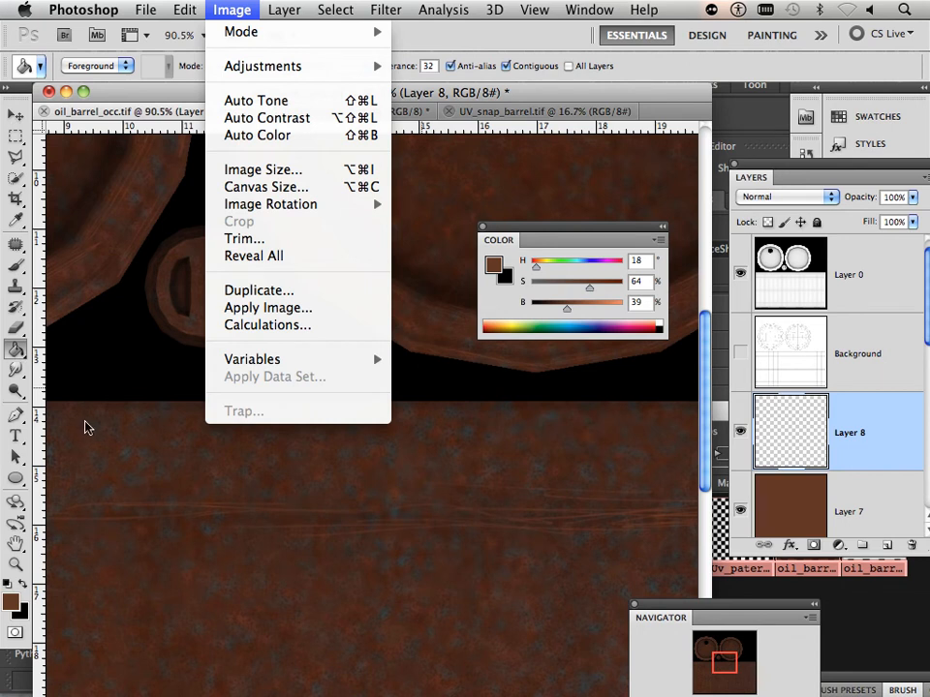
pyautogui.click(431, 393)
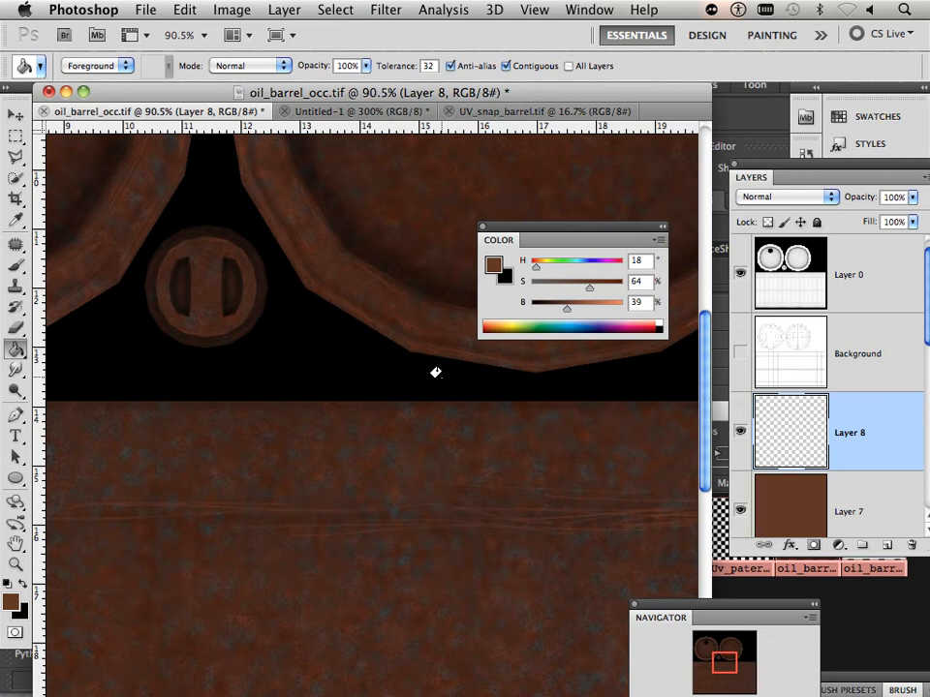
pyautogui.click(331, 492)
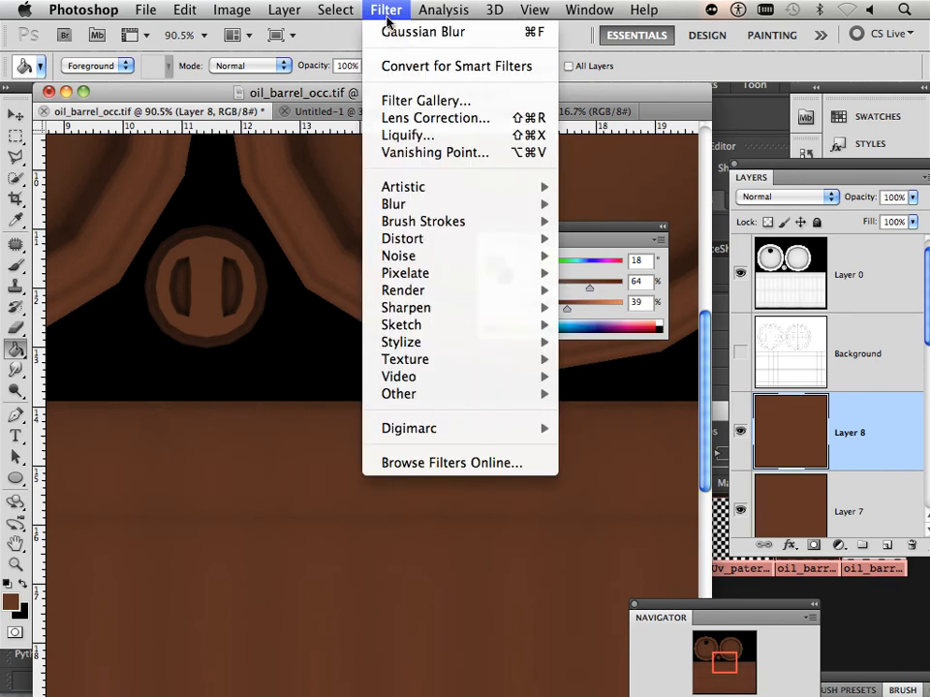
# Apply Add Noise to the brown-filled Layer 8 at 400%, with uniform distribution and monochromatic noise
pyautogui.moveTo(395, 257)
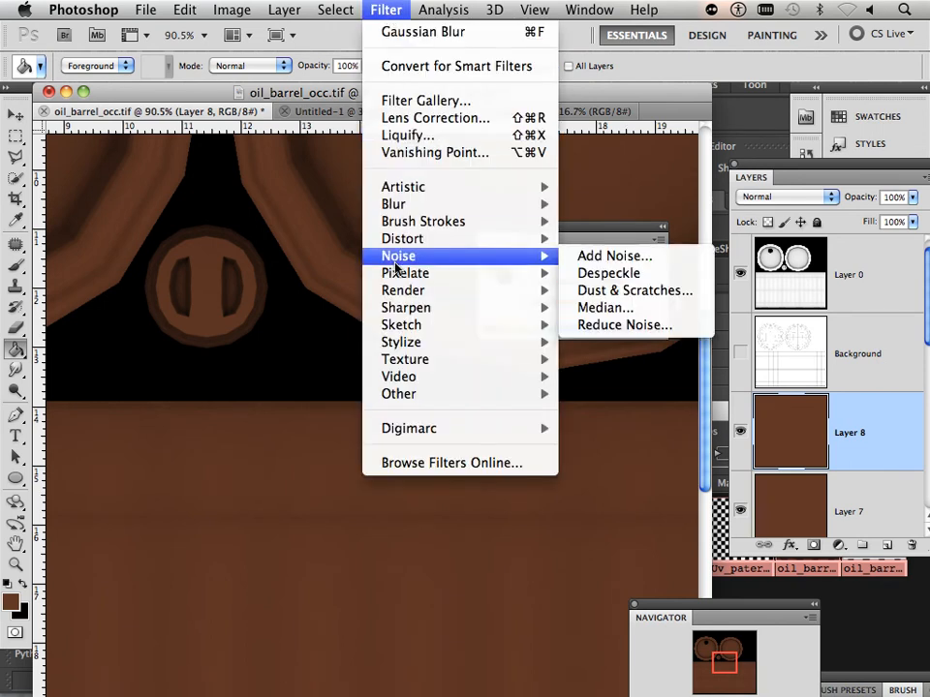
pyautogui.click(629, 258)
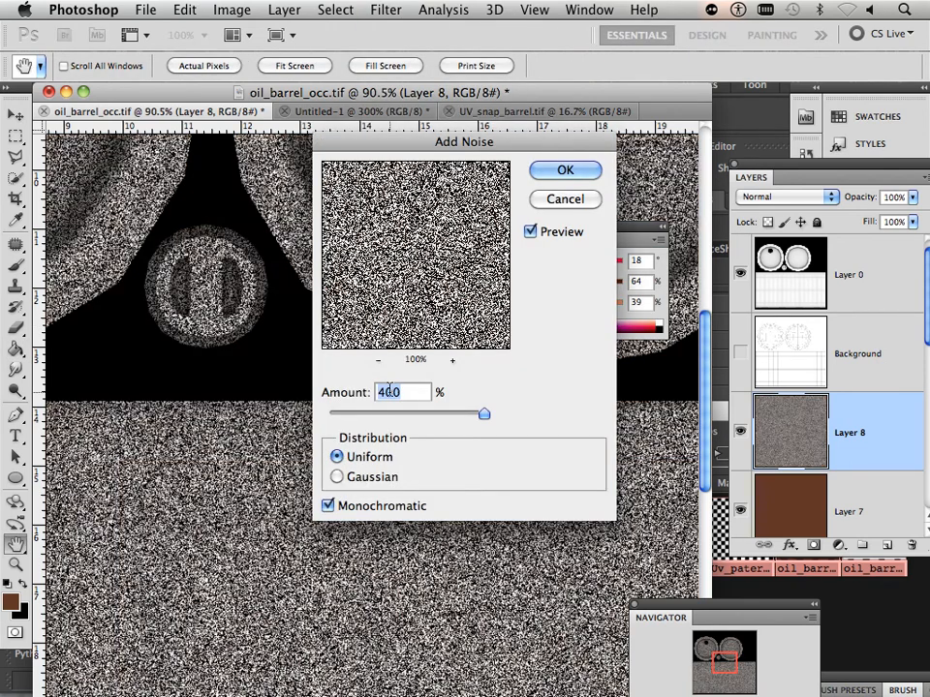
pyautogui.click(483, 414)
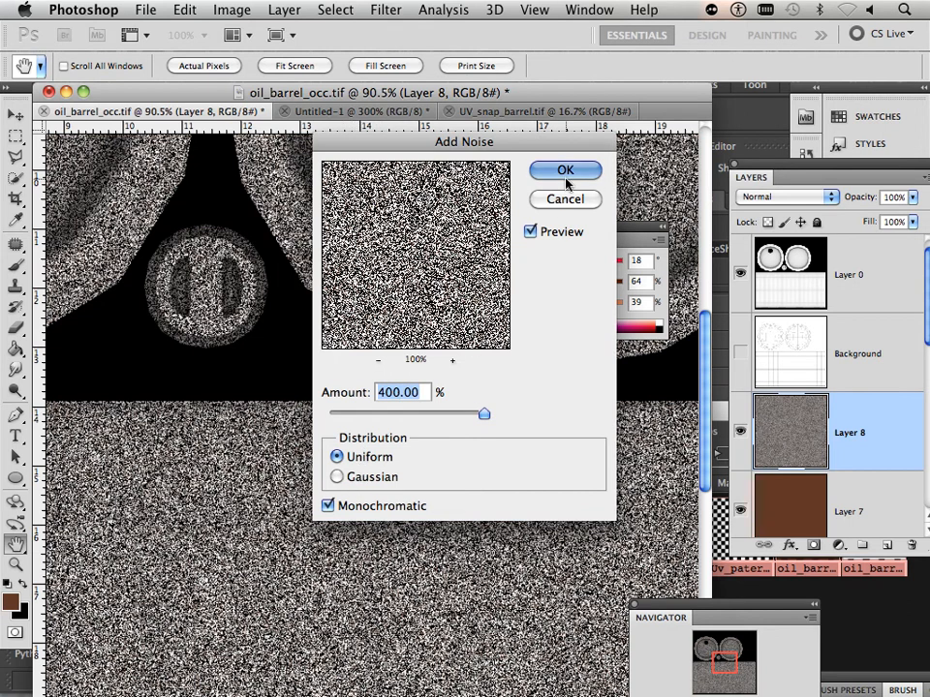
pyautogui.press('Return')
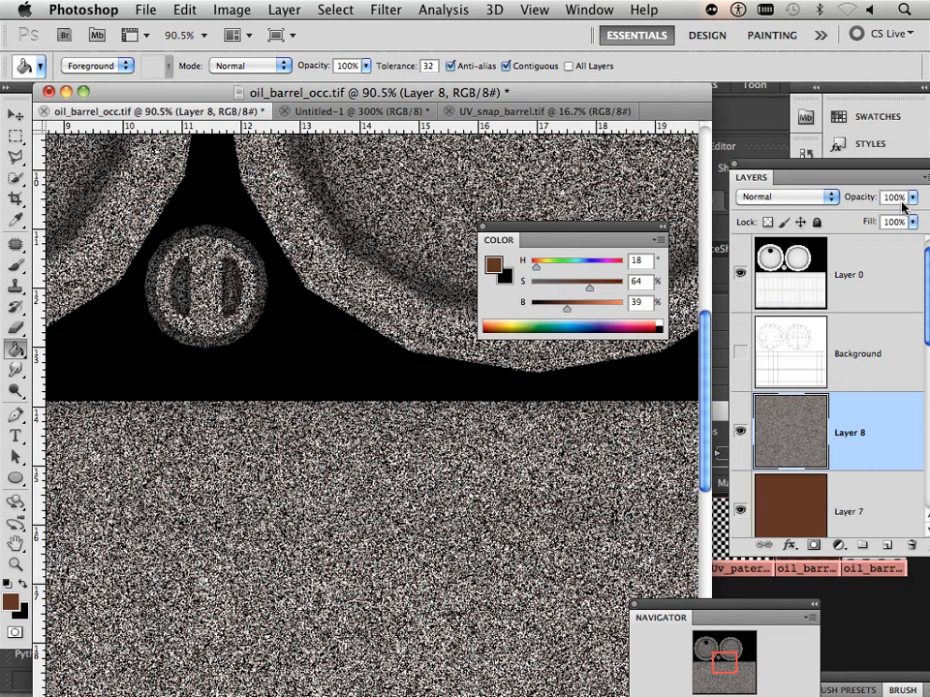
# Lower the noise layer's opacity to 19% and set its blend mode to Multiply
pyautogui.moveTo(910, 197); pyautogui.dragTo(827, 222)
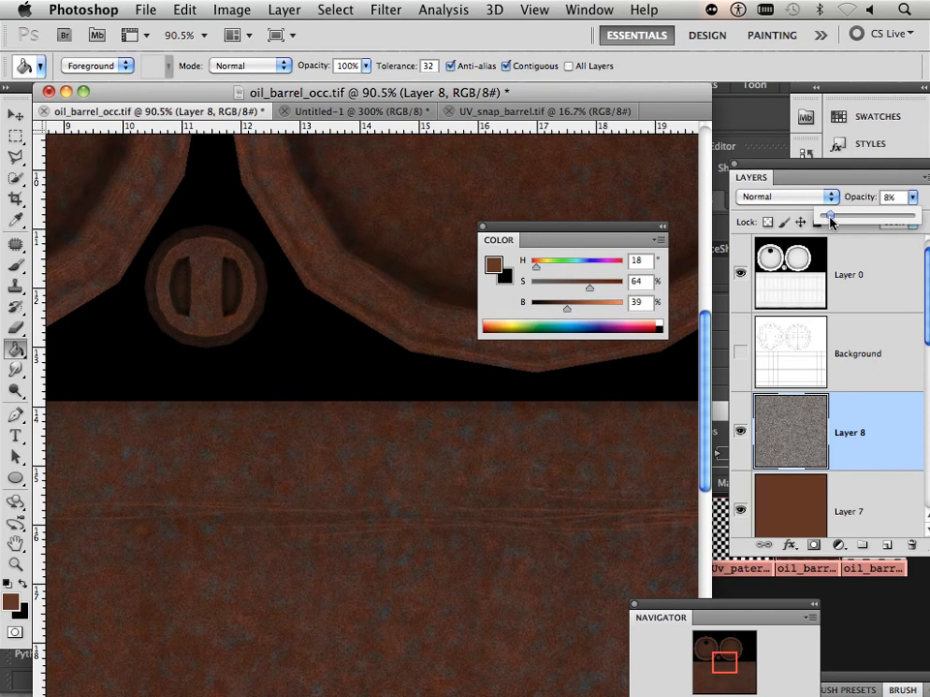
pyautogui.moveTo(833, 222)
pyautogui.mouseDown()
pyautogui.moveTo(824, 222)
pyautogui.moveTo(841, 220)
pyautogui.mouseUp()
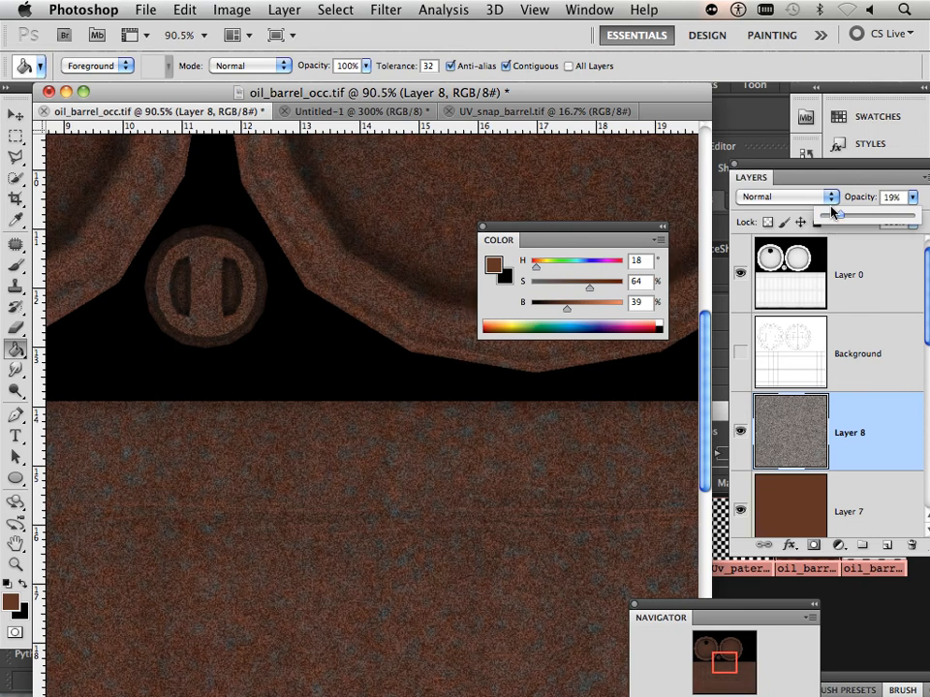
pyautogui.click(830, 198)
pyautogui.click(819, 245)
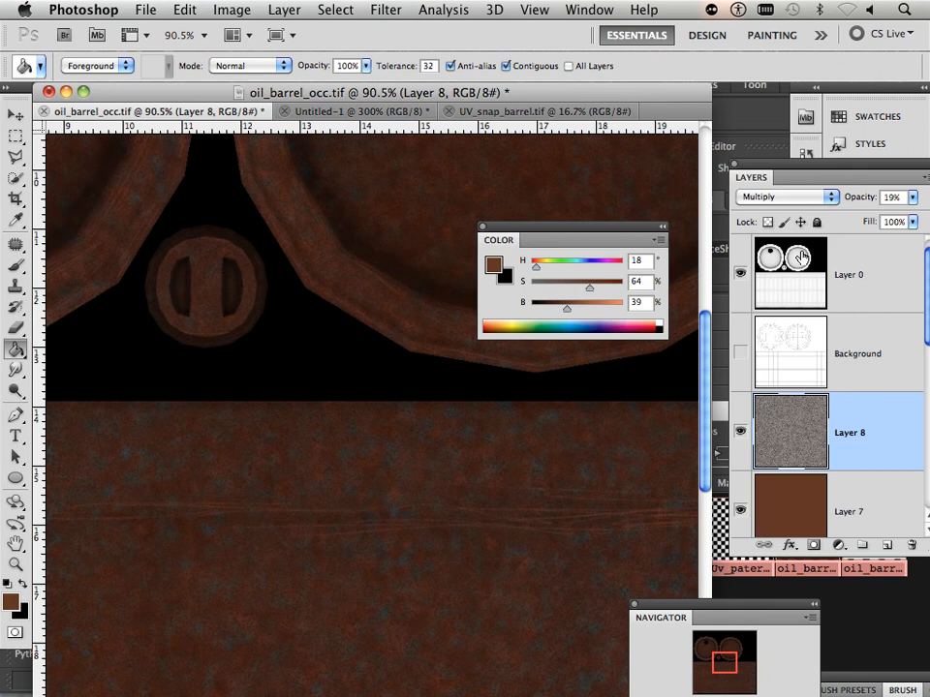
# Compare the texture at about 182% zoom with the noise layer hidden and shown
pyautogui.moveTo(717, 615); pyautogui.dragTo(717, 311)
pyautogui.moveTo(728, 400); pyautogui.dragTo(736, 404)
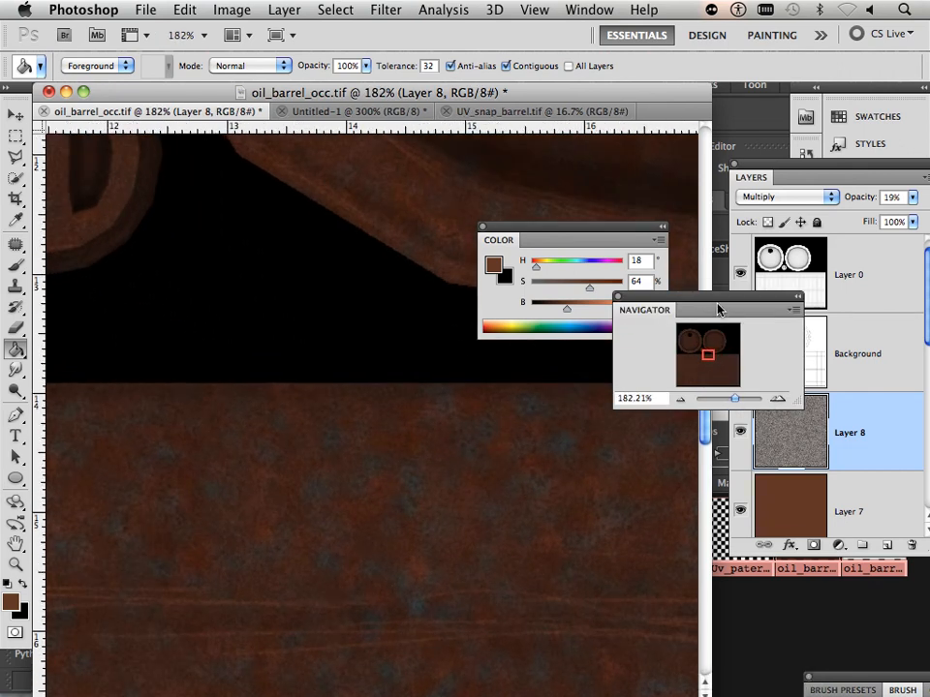
pyautogui.moveTo(718, 308); pyautogui.dragTo(811, 505)
pyautogui.click(741, 432)
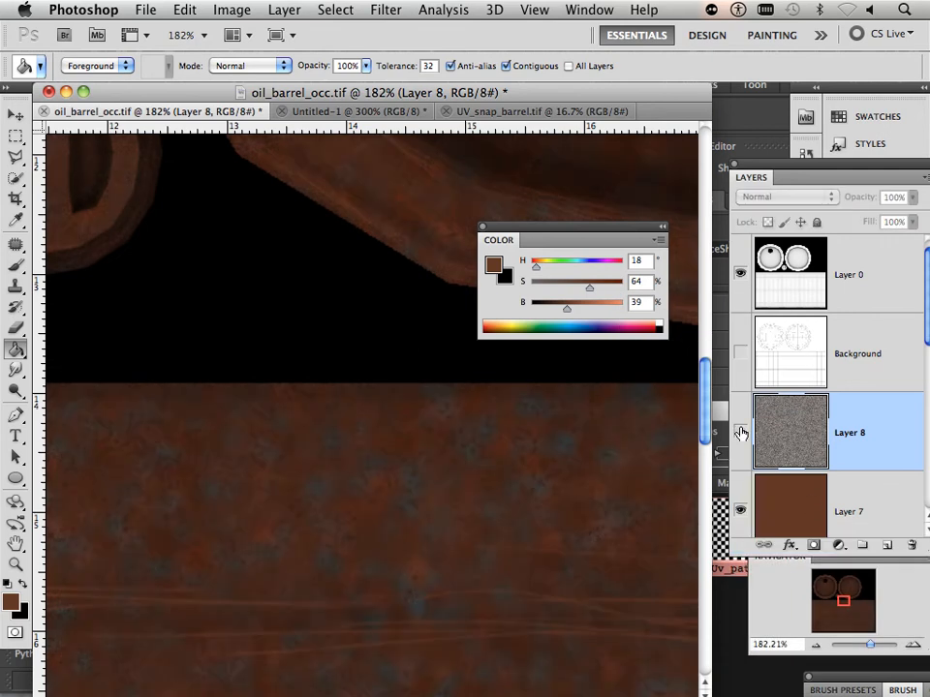
pyautogui.click(741, 432)
pyautogui.click(741, 432)
pyautogui.click(741, 432)
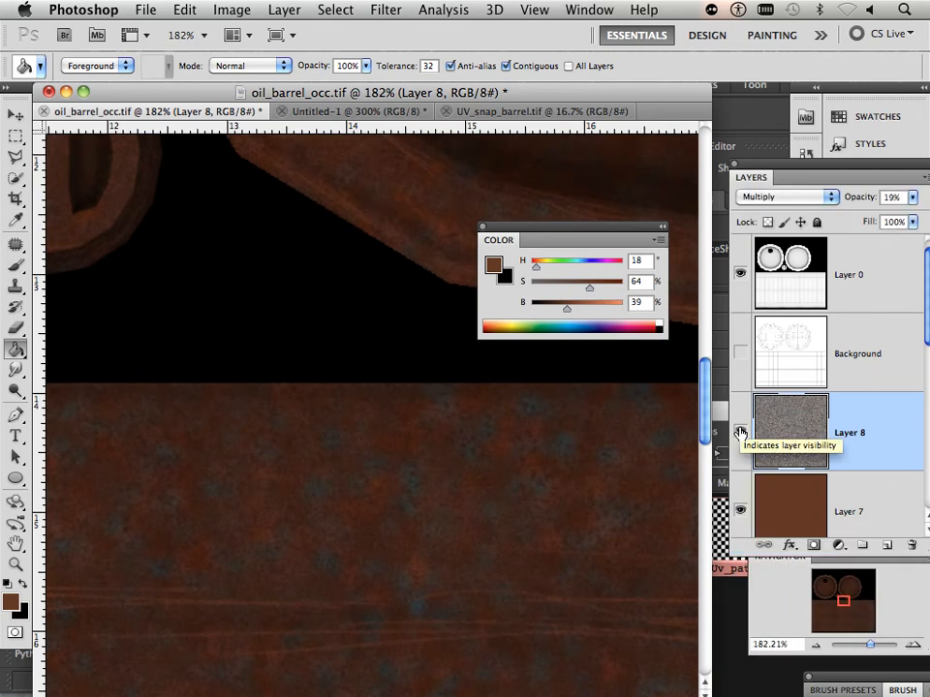
# Select the scratch lines on Layer 5 and reduce that layer's opacity to 49%
pyautogui.scroll(-5, 491, 427)
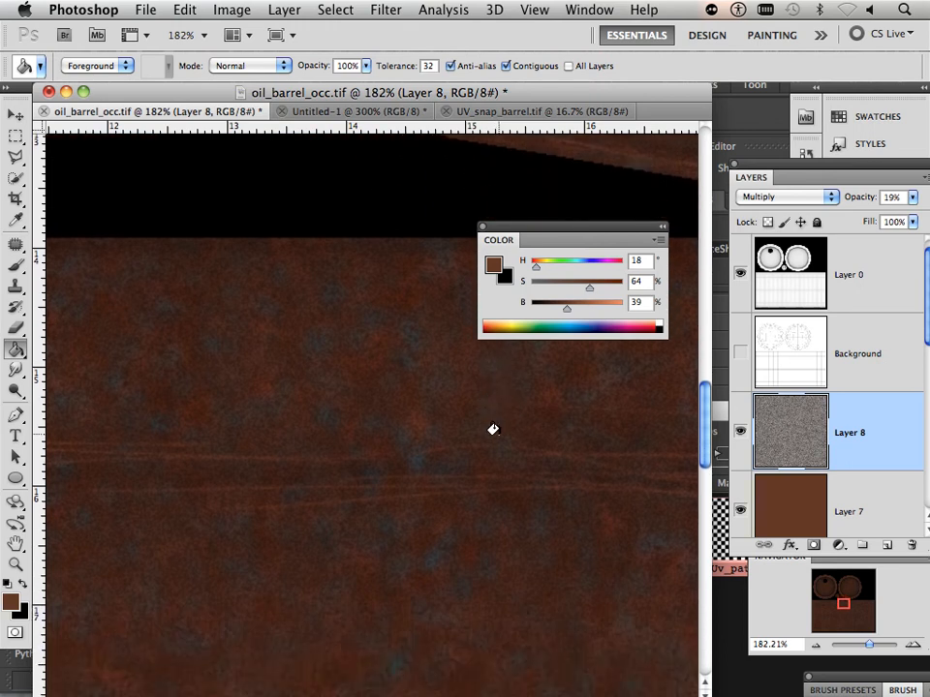
pyautogui.scroll(-4, 828, 432)
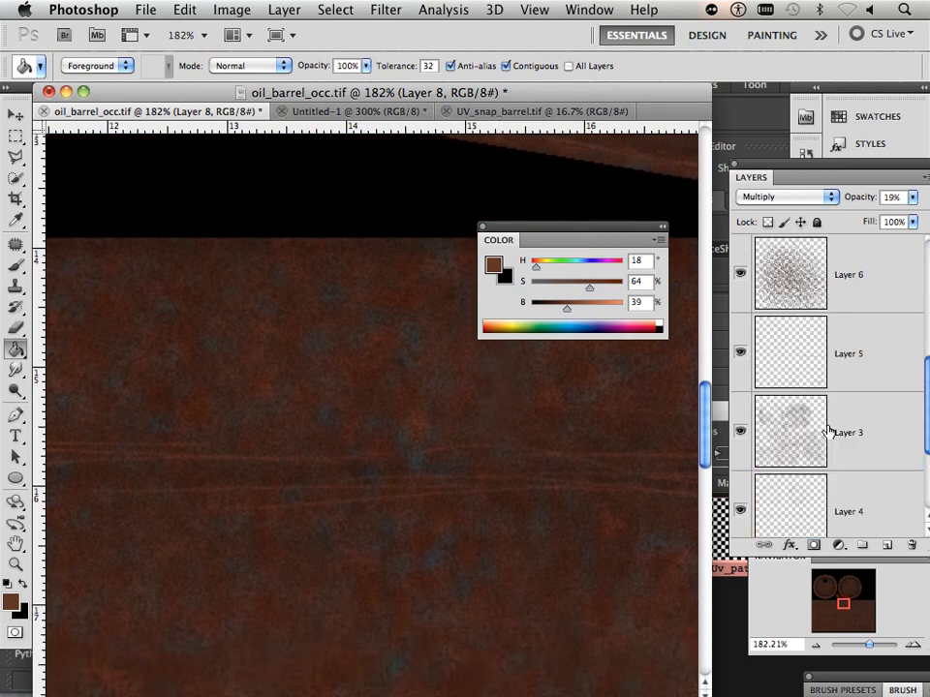
pyautogui.click(740, 354)
pyautogui.click(859, 366)
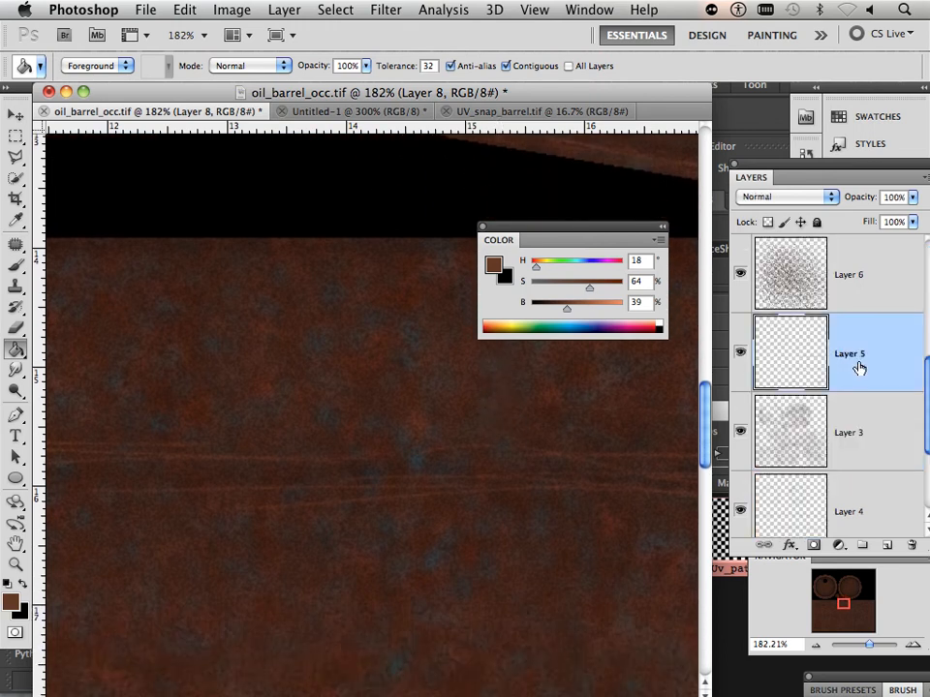
pyautogui.click(913, 197)
pyautogui.moveTo(907, 212); pyautogui.dragTo(848, 223)
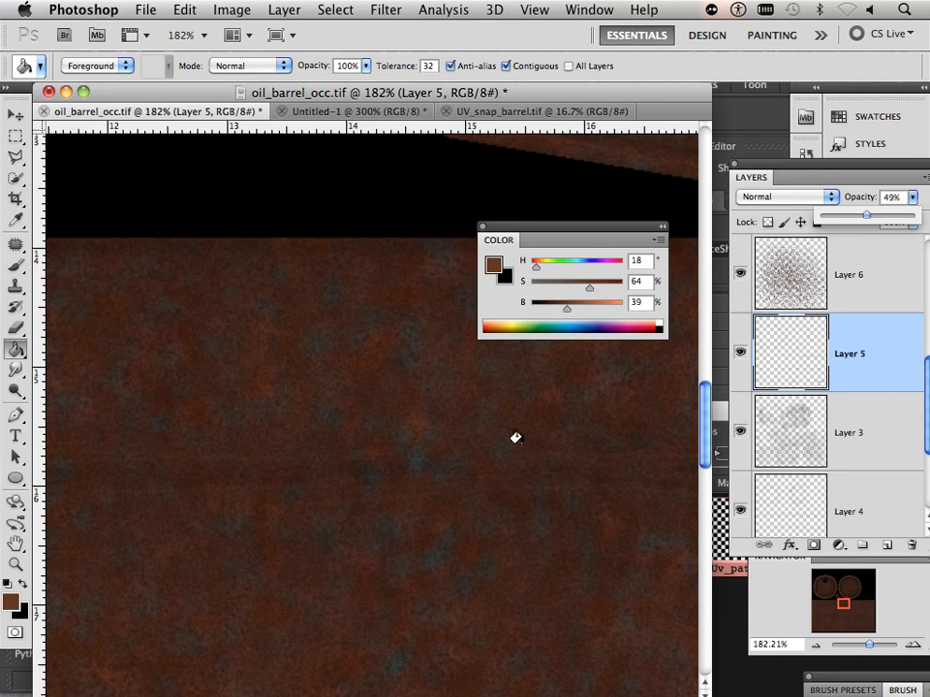
# Apply Smart Sharpen to Layer 5 with amount 204% and radius 47.8 px, and lower the layer's opacity to 23%
pyautogui.click(386, 12)
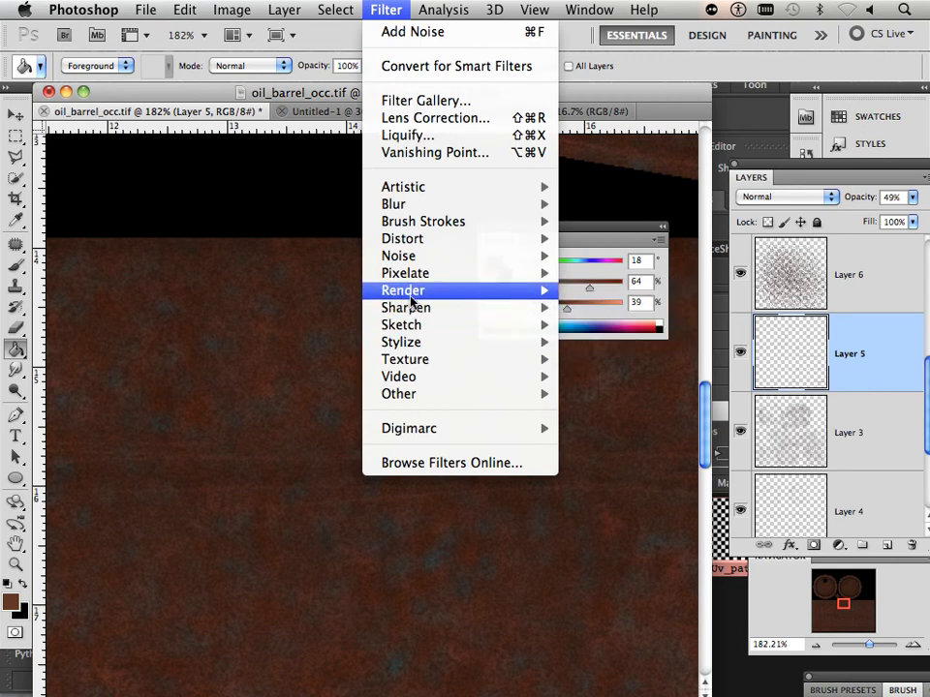
pyautogui.click(614, 358)
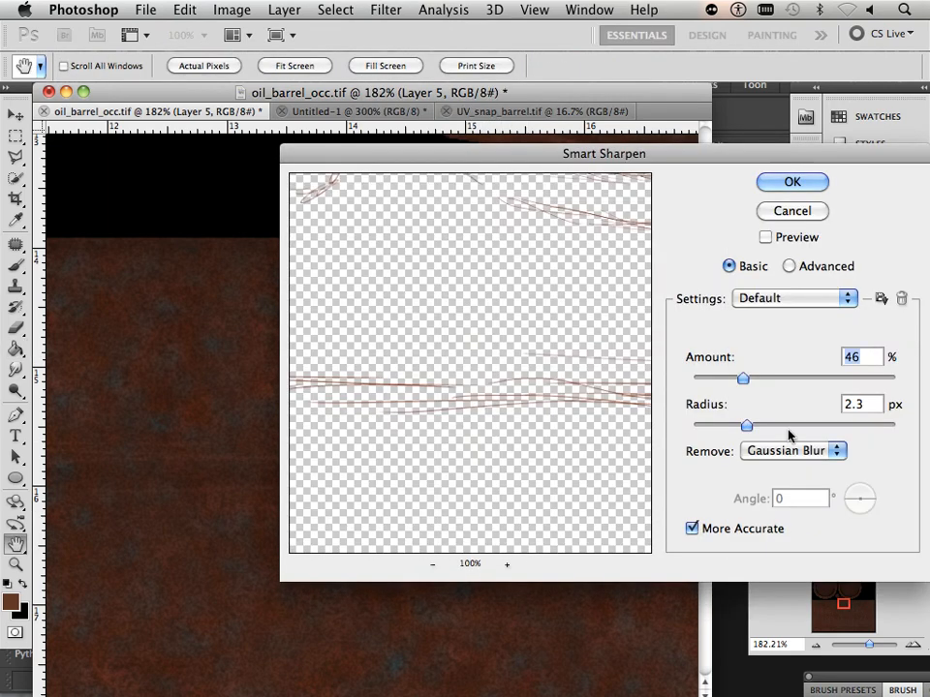
pyautogui.moveTo(743, 379); pyautogui.dragTo(858, 379)
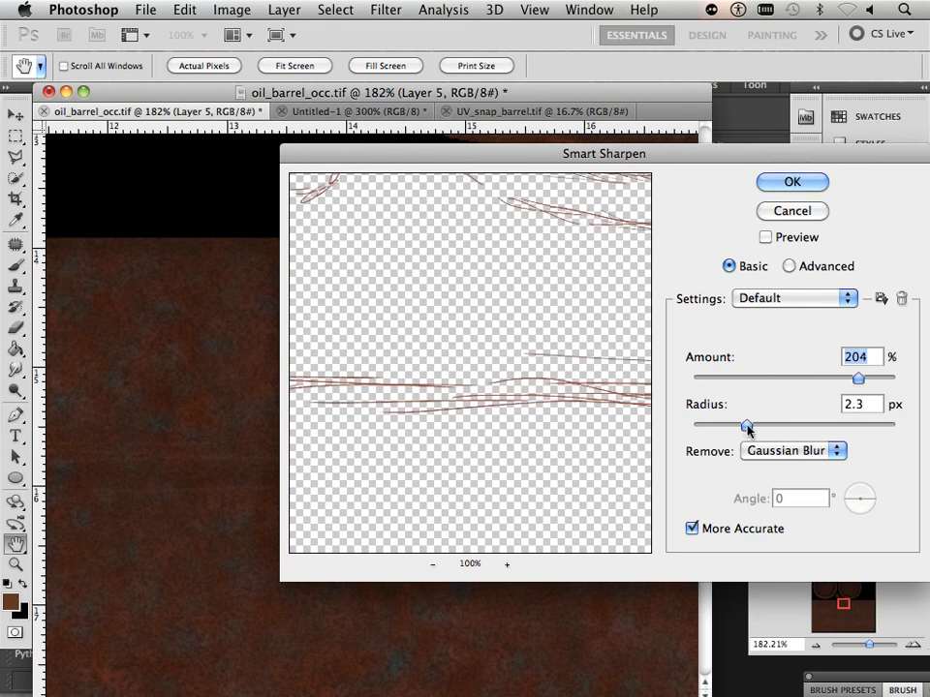
pyautogui.moveTo(747, 426); pyautogui.dragTo(879, 436)
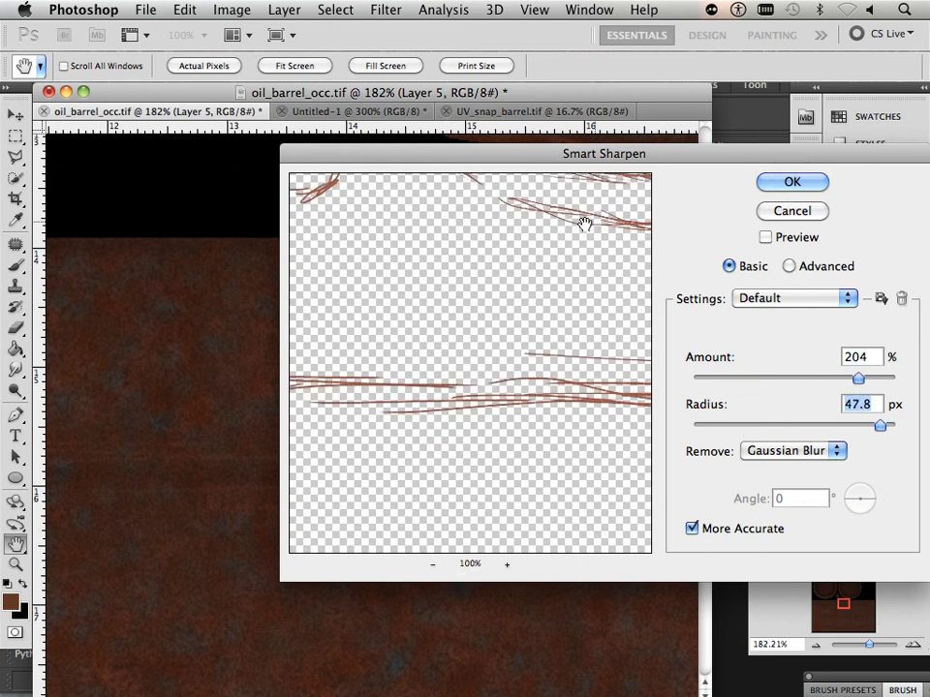
pyautogui.click(769, 190)
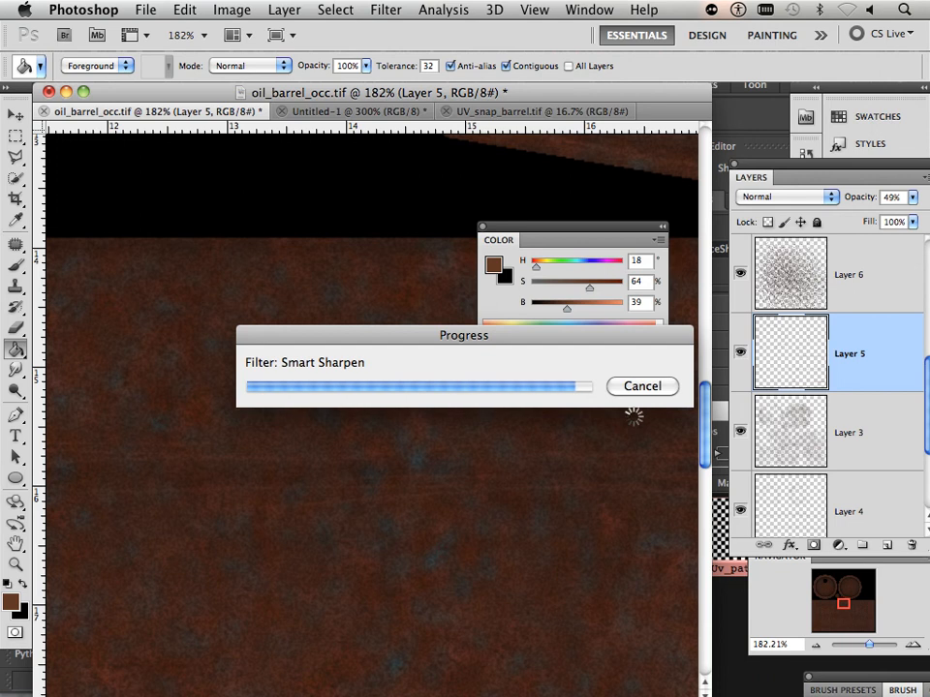
pyautogui.click(912, 197)
pyautogui.moveTo(871, 213); pyautogui.dragTo(851, 220)
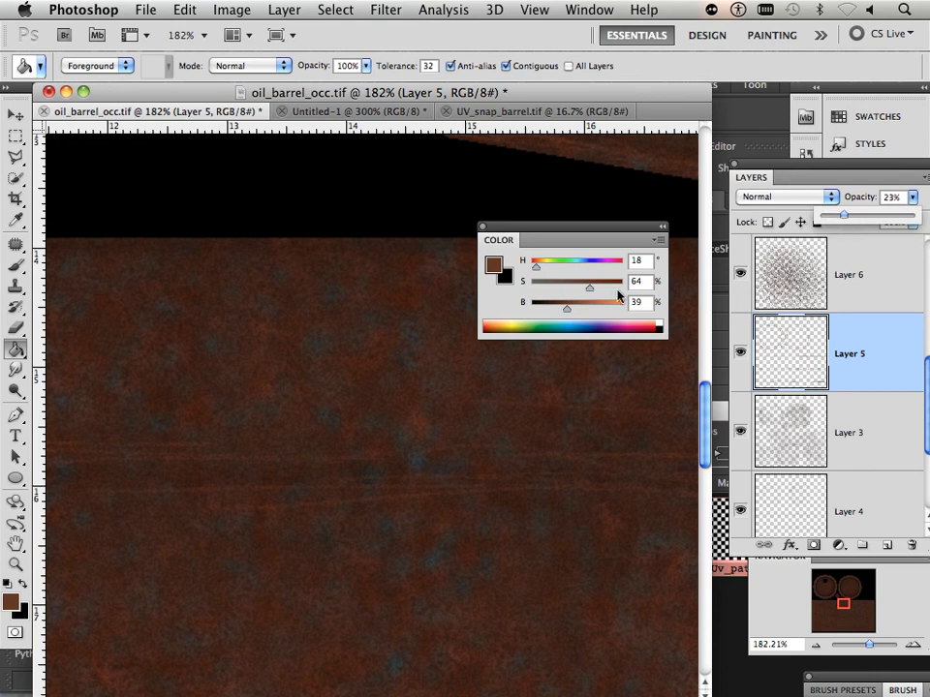
# Save a flattened, uncompressed TIFF copy over oil_barrel_cm.tif in the Desktop's oil barrel folder, with layers excluded
pyautogui.click(146, 10)
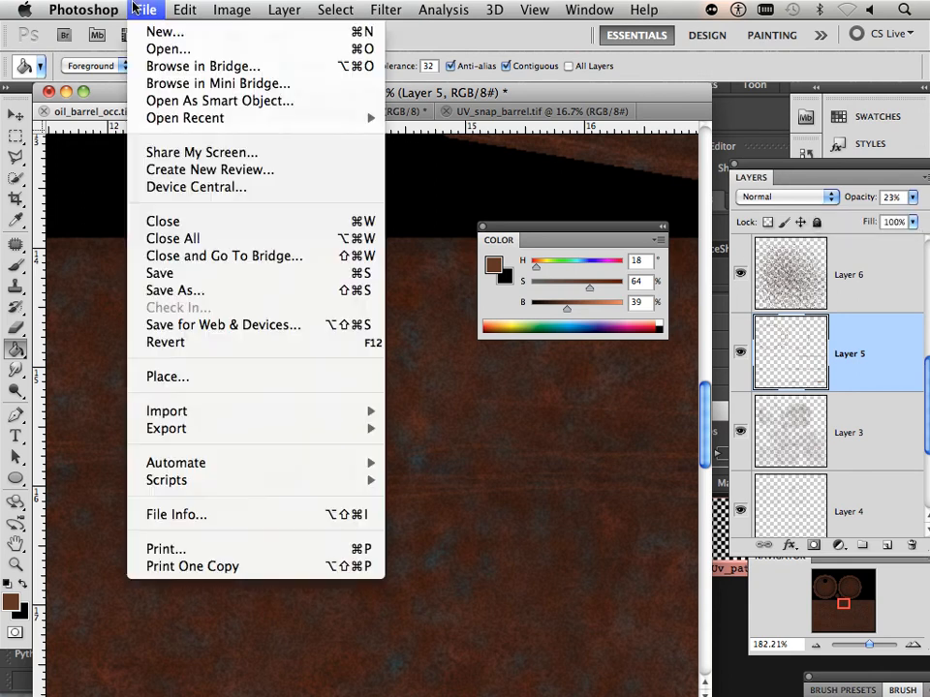
pyautogui.click(204, 291)
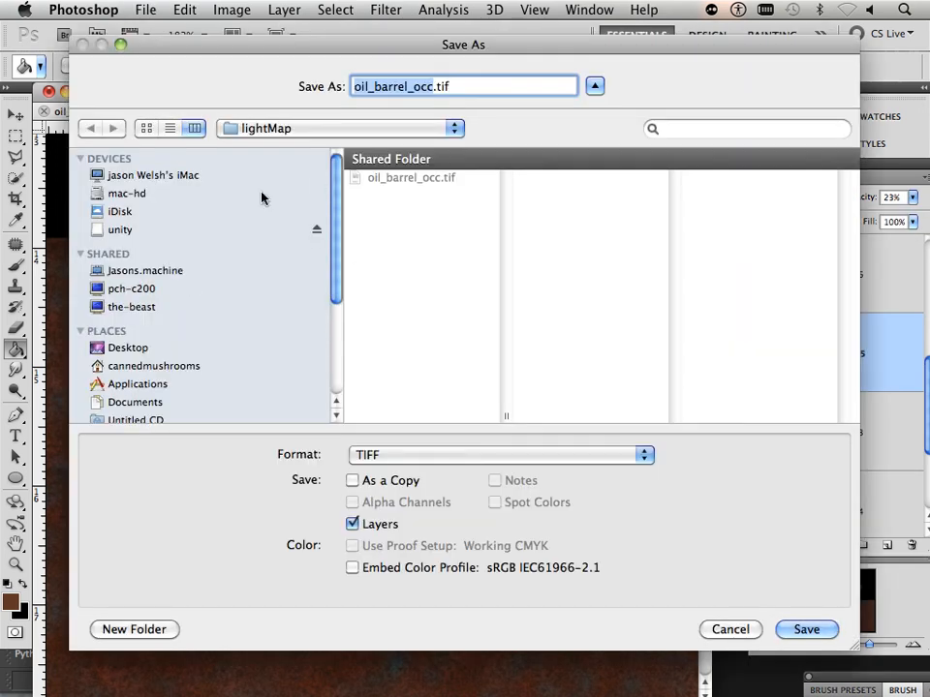
pyautogui.click(139, 348)
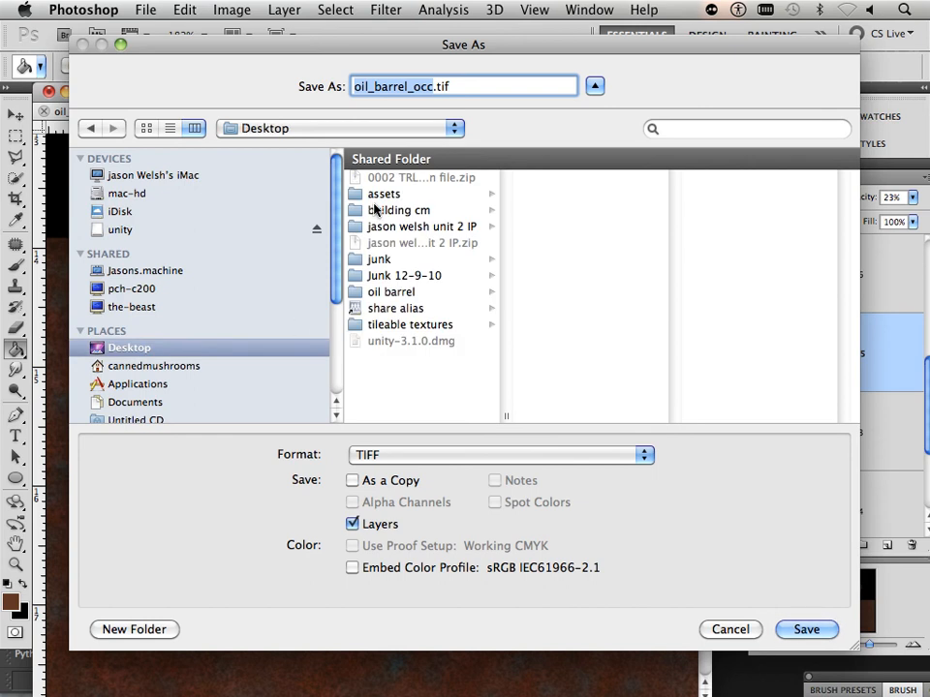
pyautogui.click(391, 292)
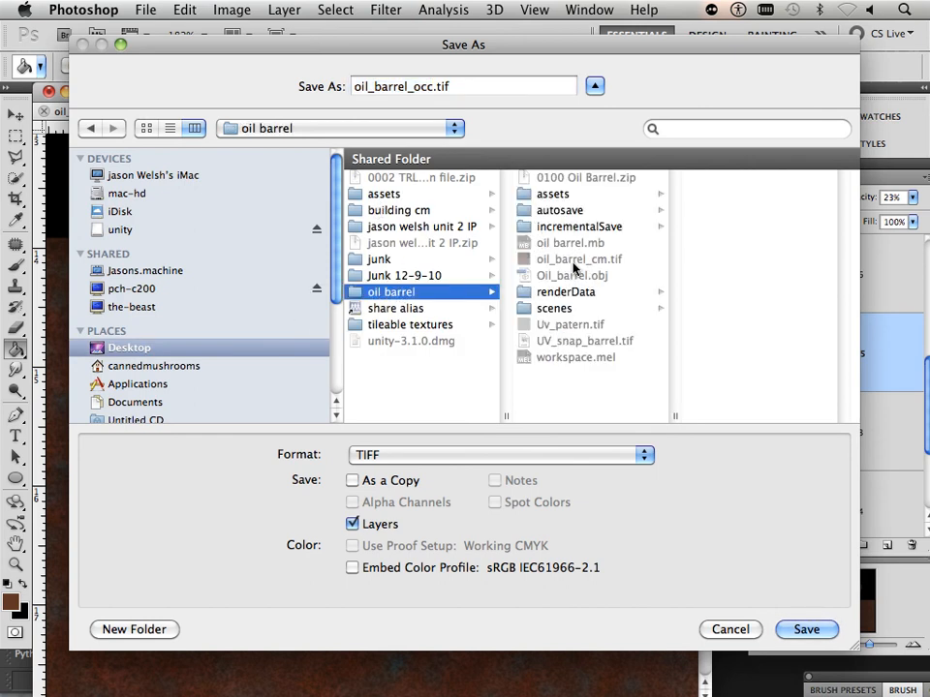
pyautogui.click(569, 260)
pyautogui.click(354, 524)
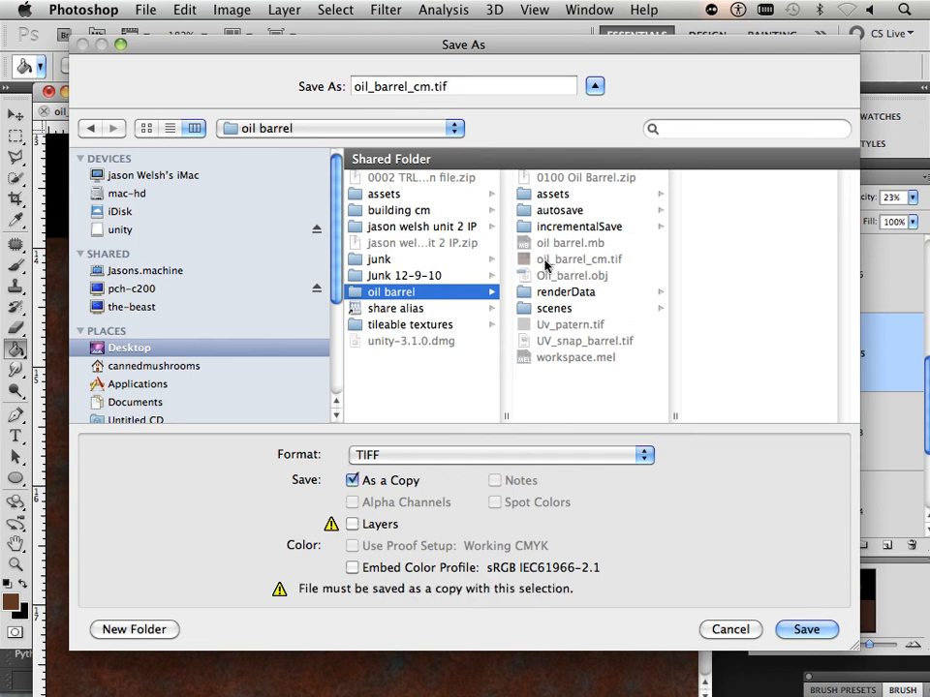
pyautogui.click(807, 629)
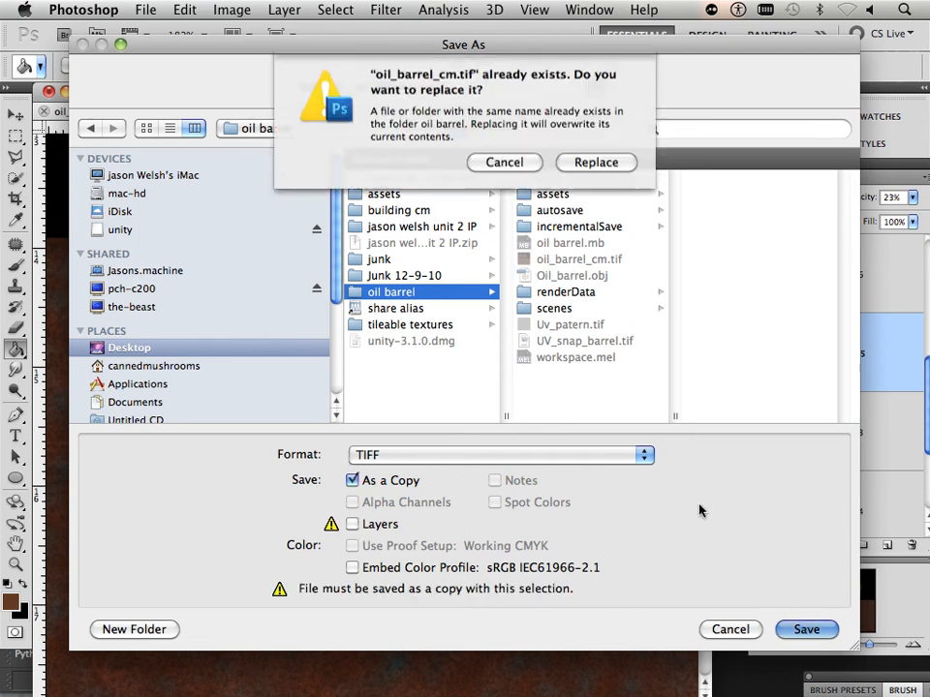
pyautogui.click(593, 162)
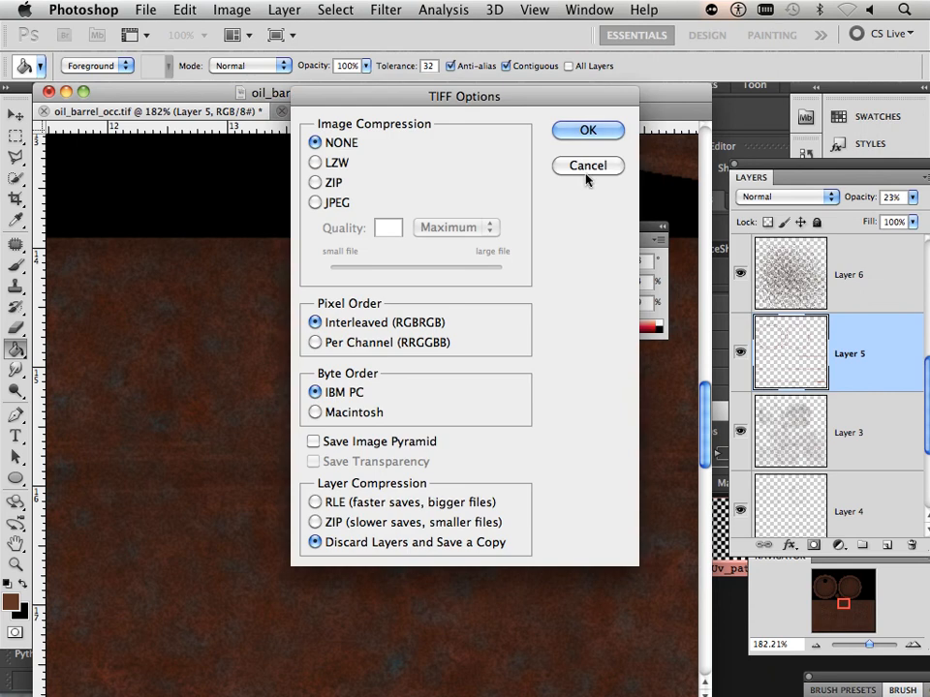
pyautogui.click(588, 129)
# Switch to Maya, select the oil_barrel_cm_1 texture in Hypershade and reload its image file
pyautogui.moveTo(557, 687)
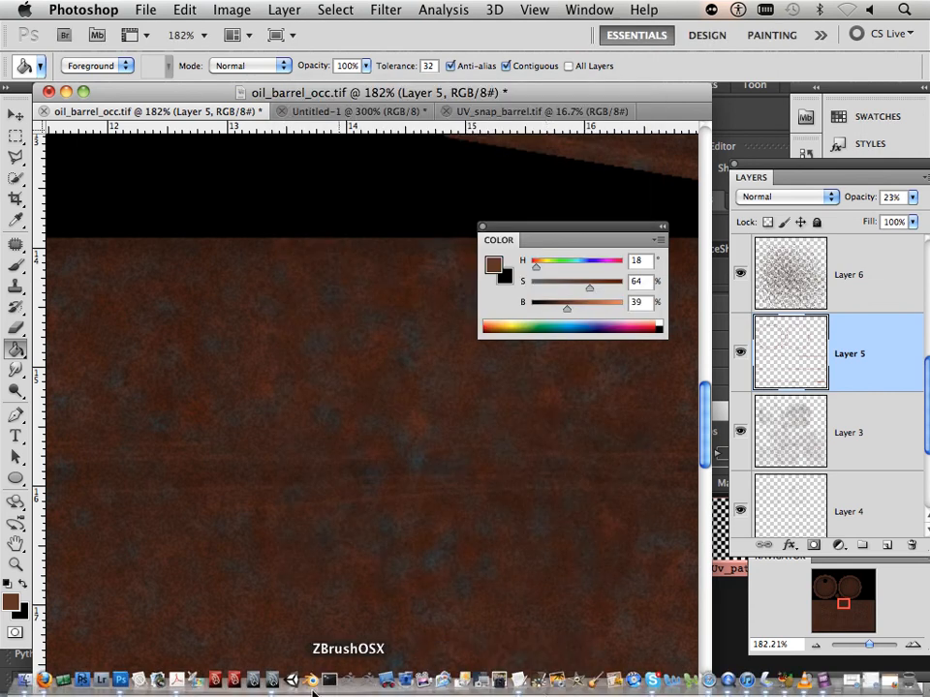
pyautogui.click(270, 681)
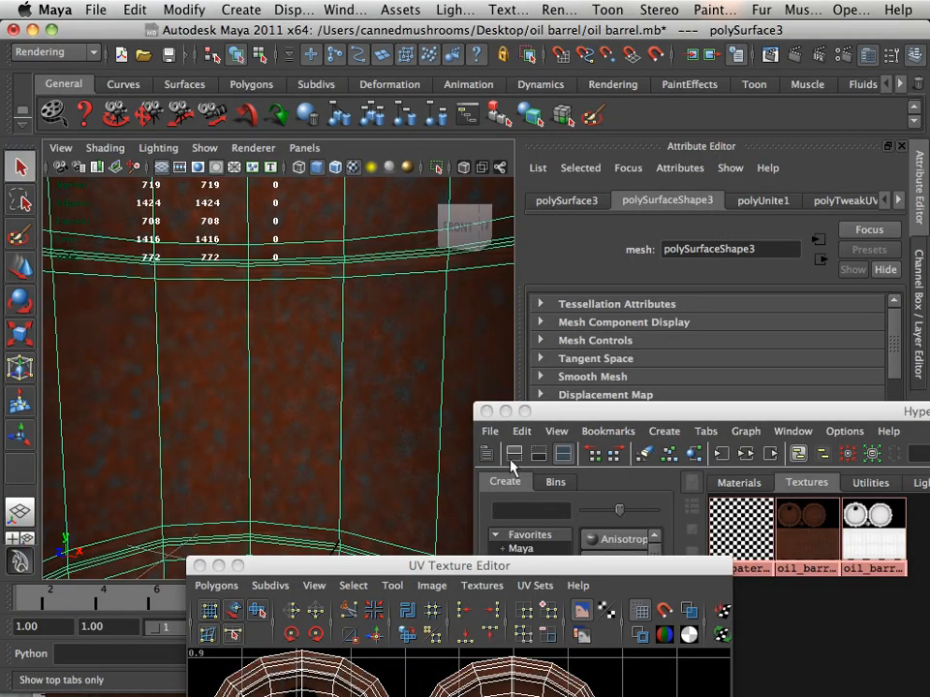
pyautogui.click(795, 518)
pyautogui.moveTo(795, 413); pyautogui.dragTo(595, 570)
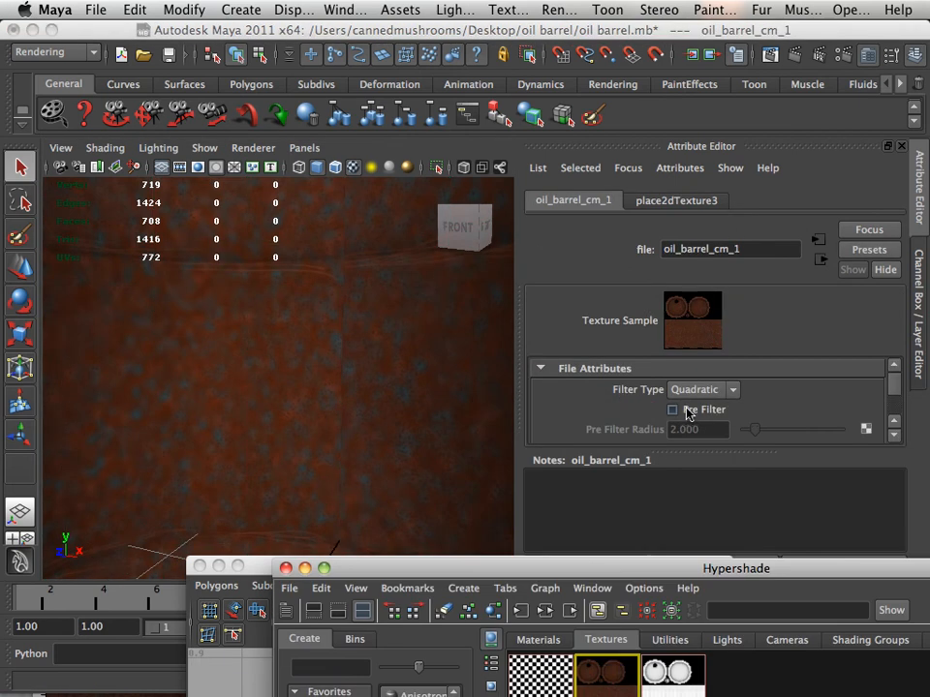
pyautogui.scroll(-5, 681, 414)
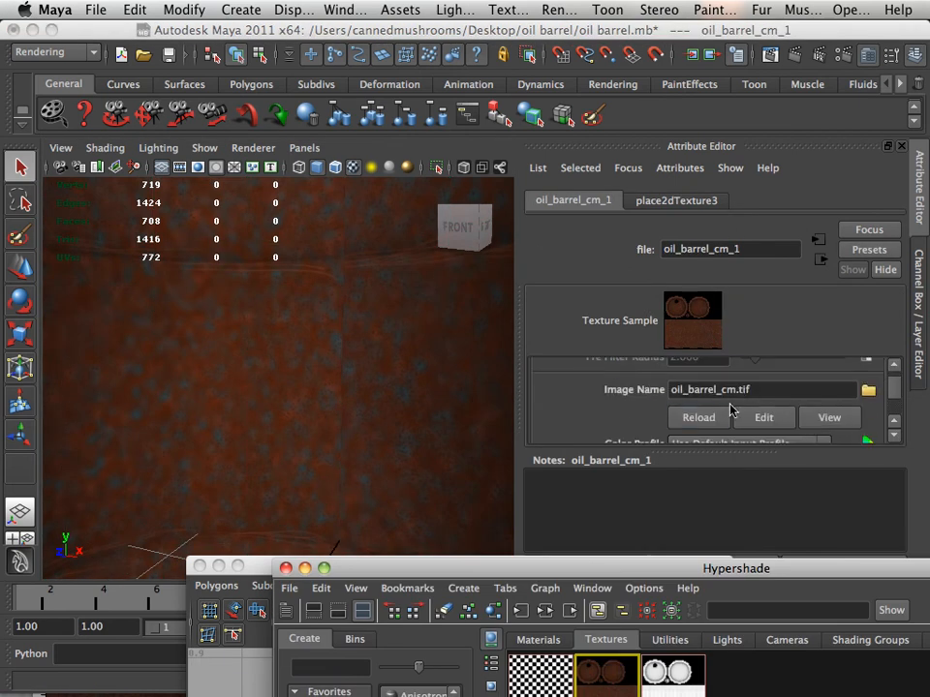
pyautogui.click(705, 419)
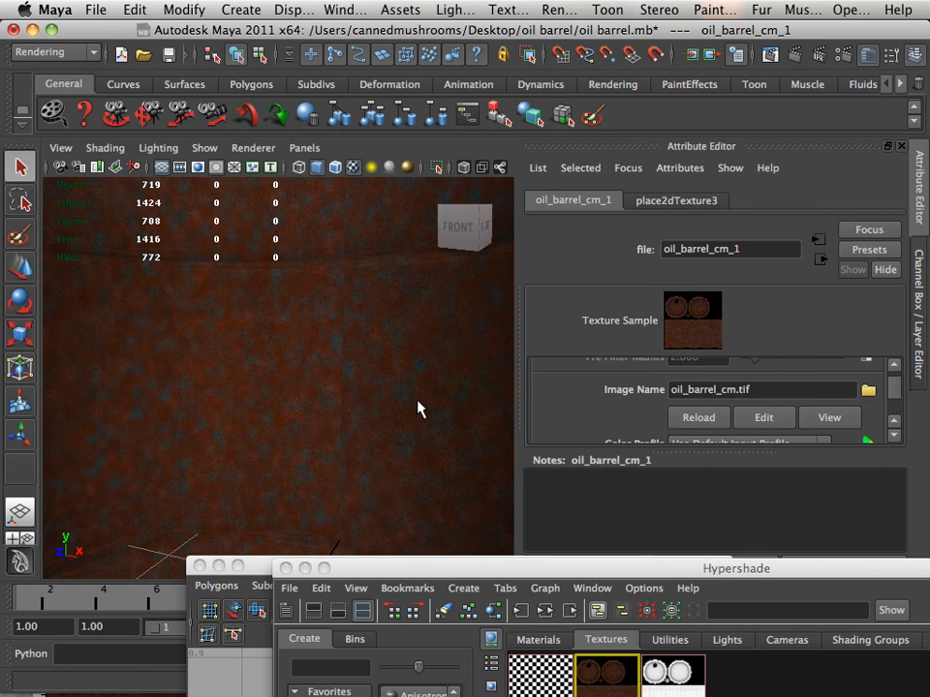
# Examine the reloaded rust texture on the barrel from several angles and distances
pyautogui.keyDown('alt'); pyautogui.moveTo(427, 407); pyautogui.dragTo(202, 367, button='right'); pyautogui.keyUp('alt')
pyautogui.keyDown('alt'); pyautogui.moveTo(201, 367); pyautogui.dragTo(218, 461); pyautogui.keyUp('alt')
pyautogui.moveTo(218, 461)
pyautogui.keyDown('alt'); pyautogui.mouseDown(button='right')
pyautogui.moveTo(290, 478)
pyautogui.moveTo(229, 467)
pyautogui.mouseUp(button='right'); pyautogui.keyUp('alt')
pyautogui.keyDown('alt'); pyautogui.moveTo(229, 467); pyautogui.dragTo(365, 481); pyautogui.keyUp('alt')
pyautogui.keyDown('alt'); pyautogui.moveTo(365, 482); pyautogui.dragTo(209, 456, button='right'); pyautogui.keyUp('alt')
pyautogui.keyDown('alt'); pyautogui.moveTo(209, 456); pyautogui.dragTo(260, 429); pyautogui.keyUp('alt')
# Switch to Photoshop and add a new layer directly above the noise layer, Layer 8
pyautogui.moveTo(374, 686)
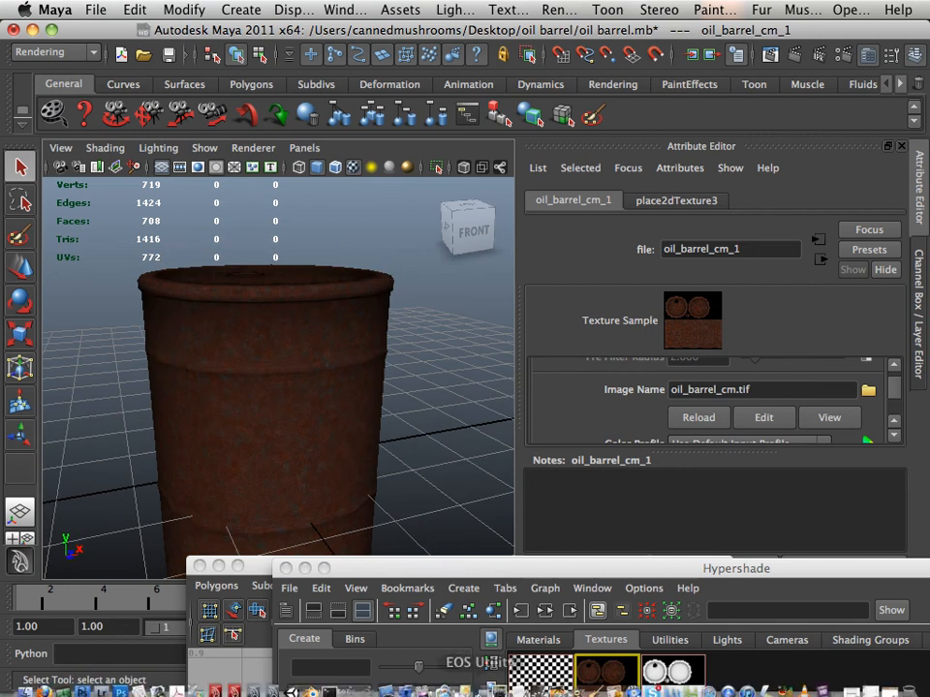
pyautogui.click(120, 681)
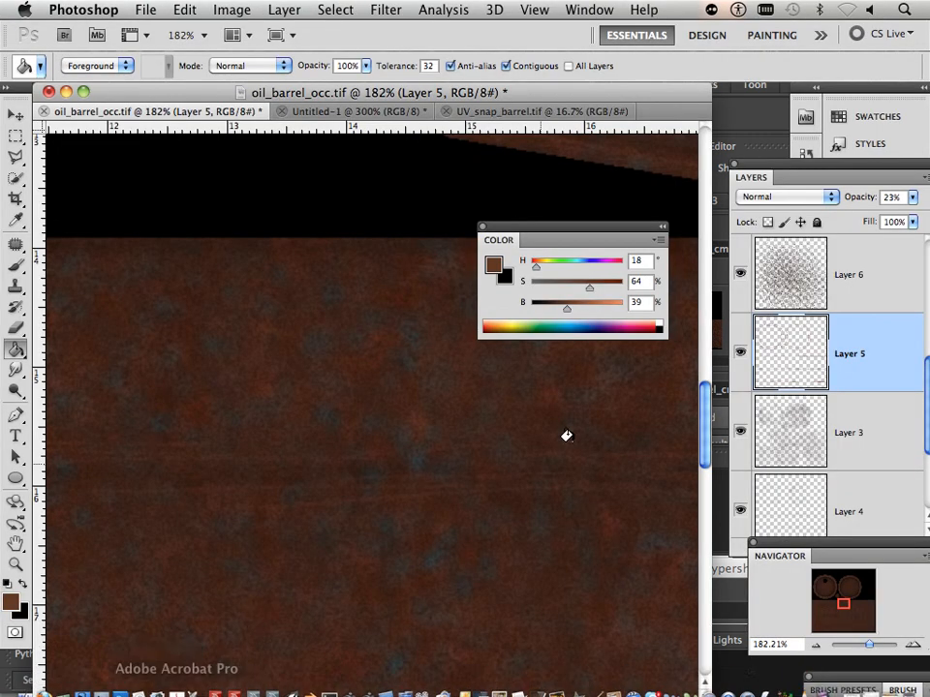
pyautogui.scroll(5, 897, 373)
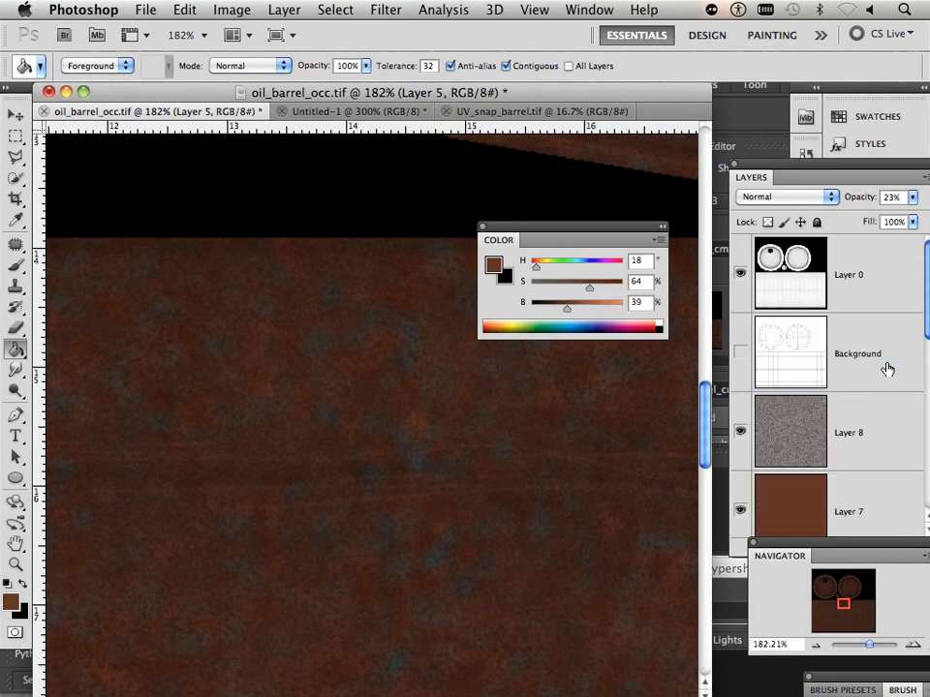
pyautogui.click(866, 434)
pyautogui.click(885, 546)
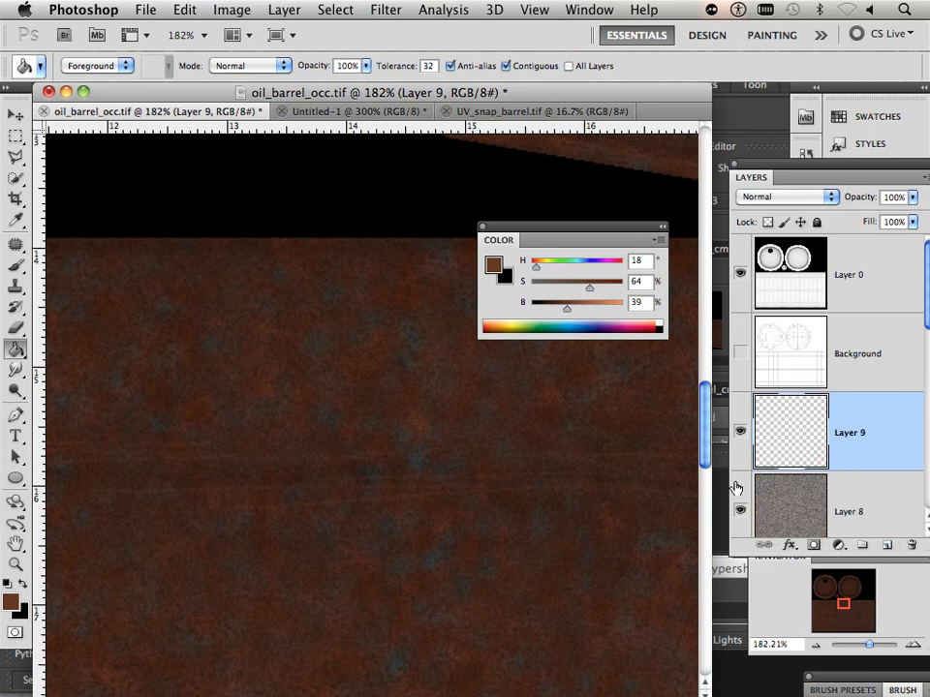
# Fill Layer 9 with dark brown (H 18, S 43, B 20) and lower its opacity to 52%
pyautogui.click(12, 602)
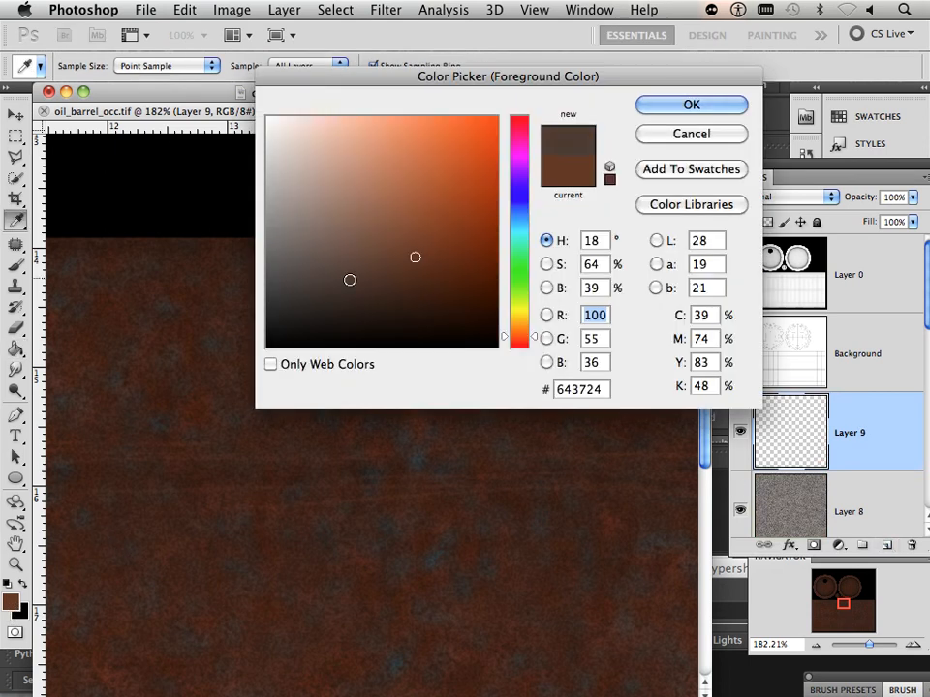
pyautogui.moveTo(360, 304); pyautogui.dragTo(366, 301)
pyautogui.click(721, 108)
pyautogui.press('g')
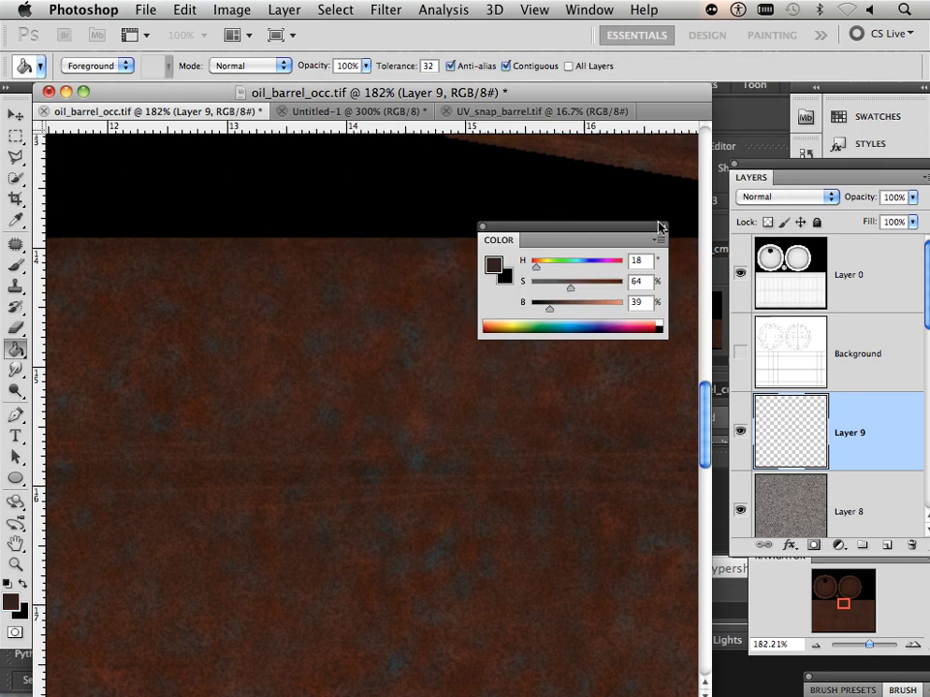
pyautogui.click(308, 405)
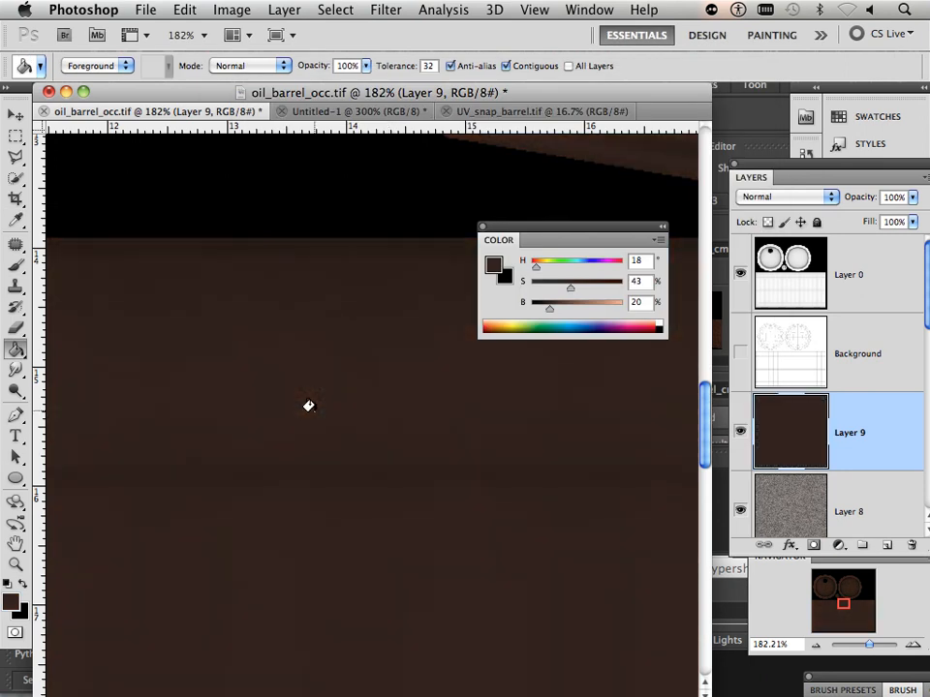
pyautogui.click(910, 198)
pyautogui.moveTo(904, 217); pyautogui.dragTo(885, 218)
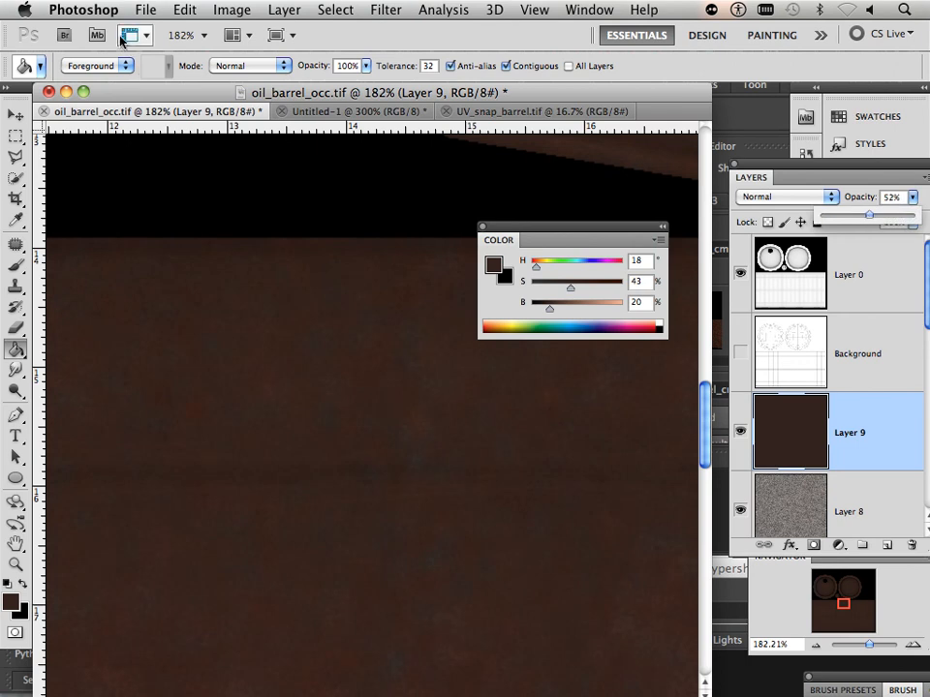
# Replace oil_barrel_cm.tif in the oil barrel folder with a layerless TIFF copy of the darkened color map
pyautogui.click(145, 11)
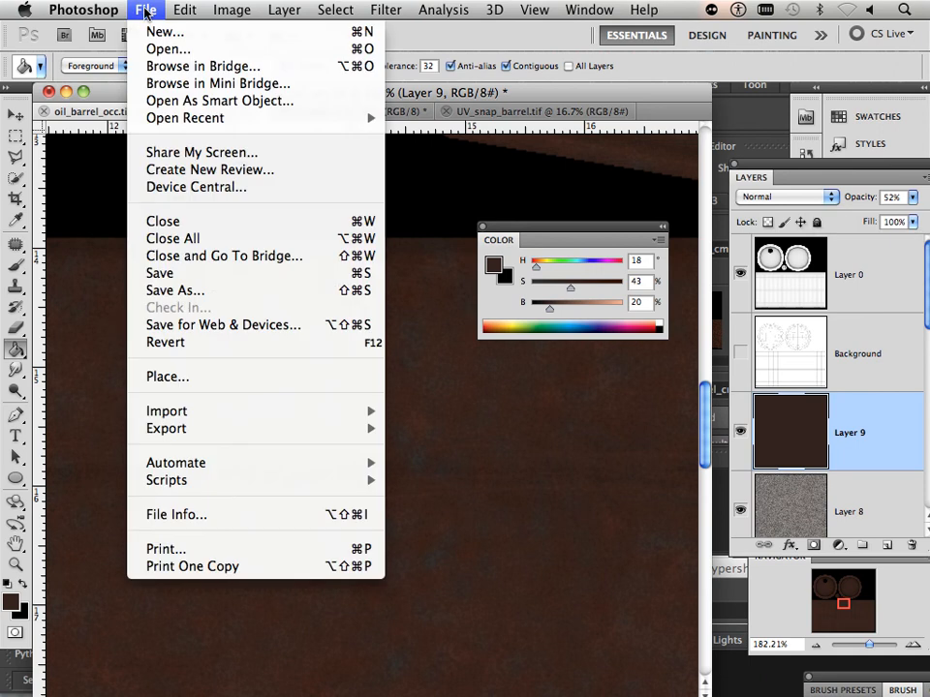
pyautogui.click(209, 290)
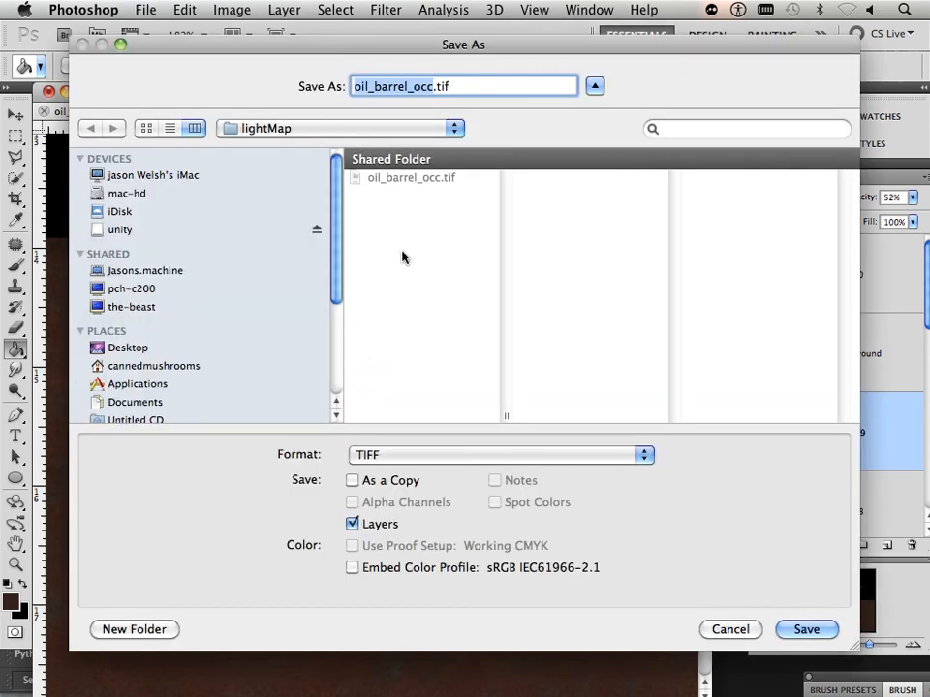
pyautogui.click(143, 348)
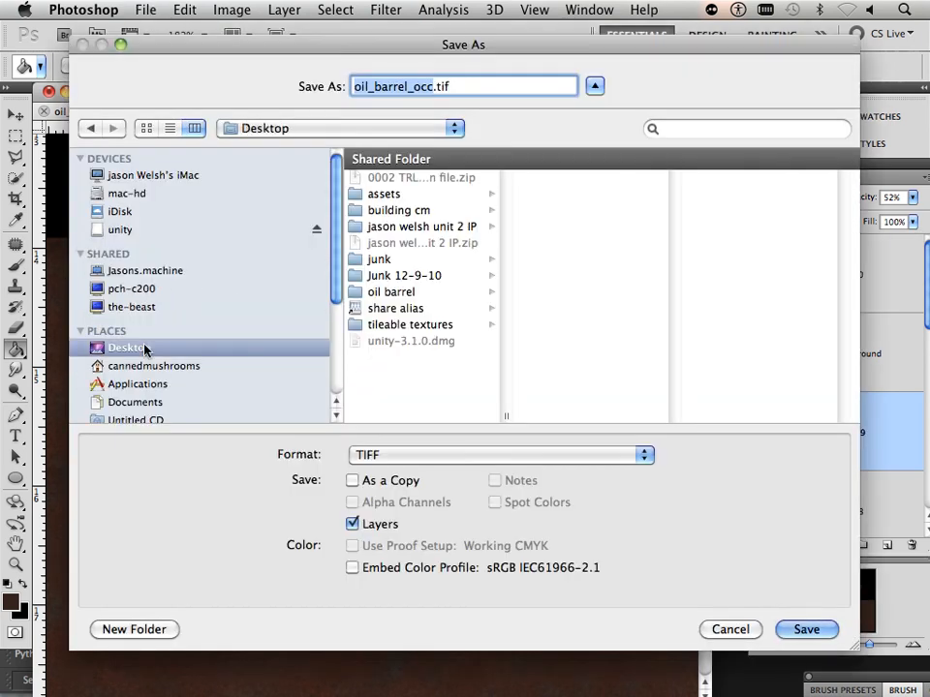
pyautogui.click(405, 294)
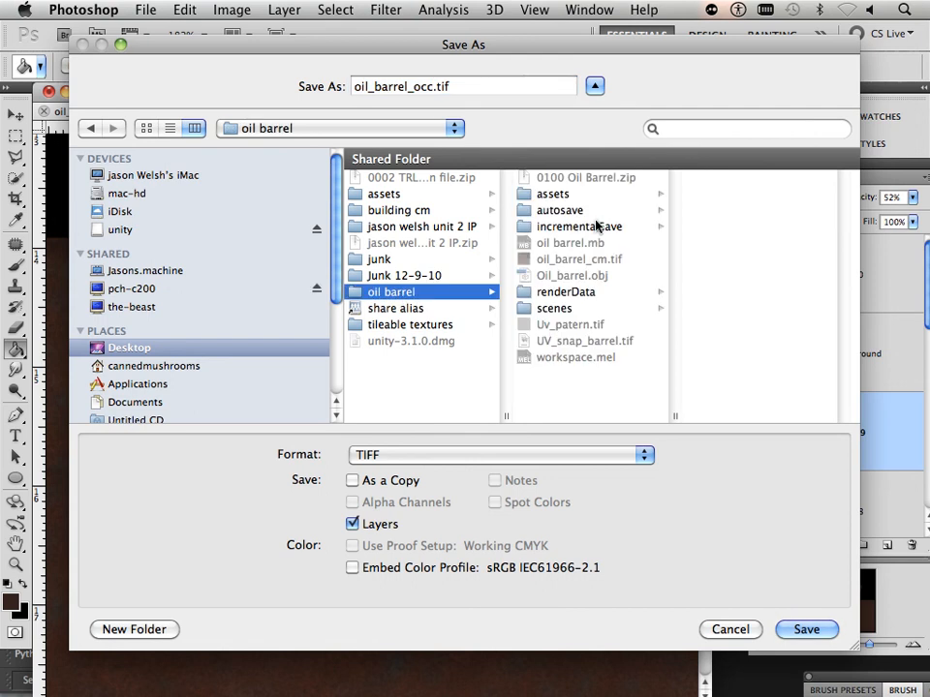
pyautogui.click(352, 524)
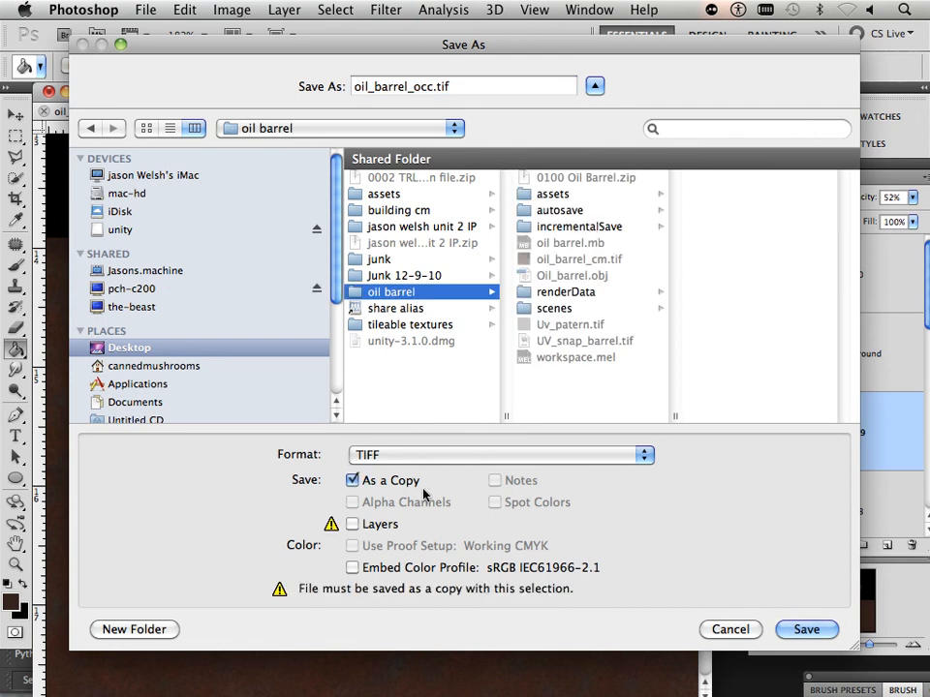
pyautogui.click(585, 261)
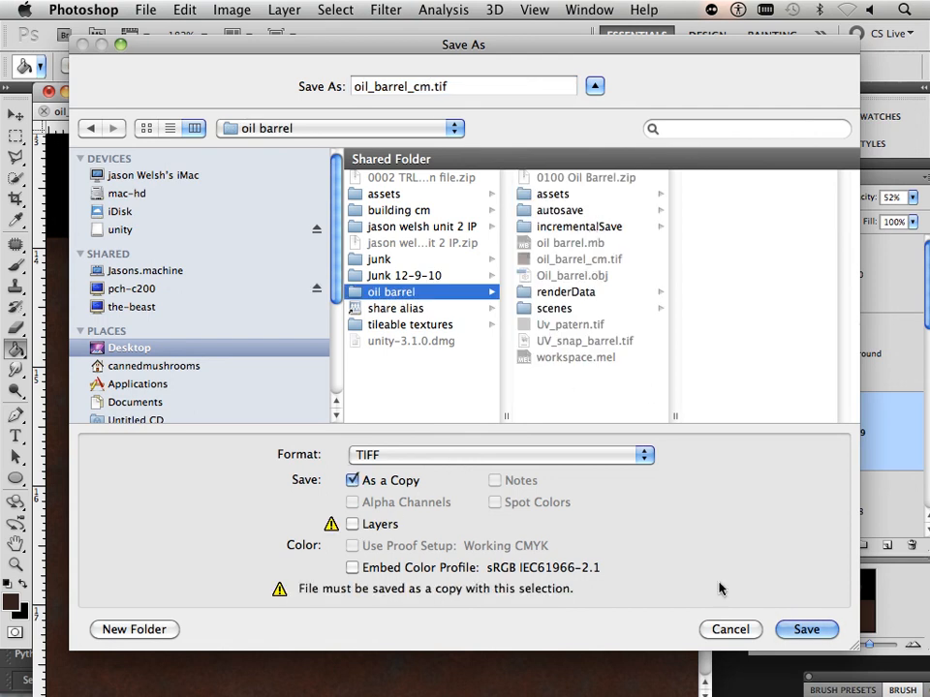
pyautogui.click(786, 630)
pyautogui.click(613, 162)
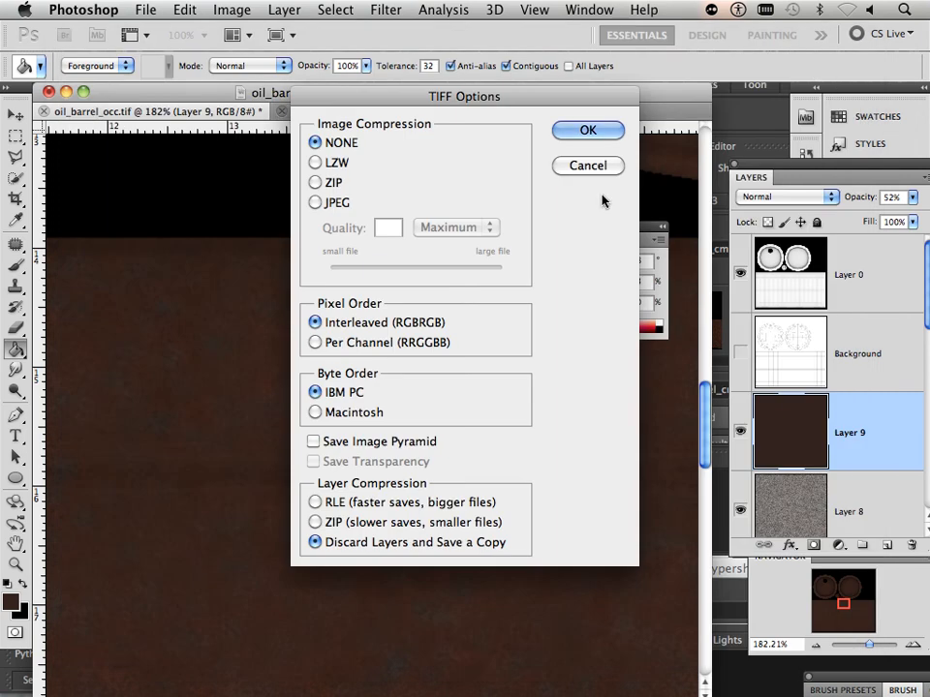
pyautogui.click(588, 129)
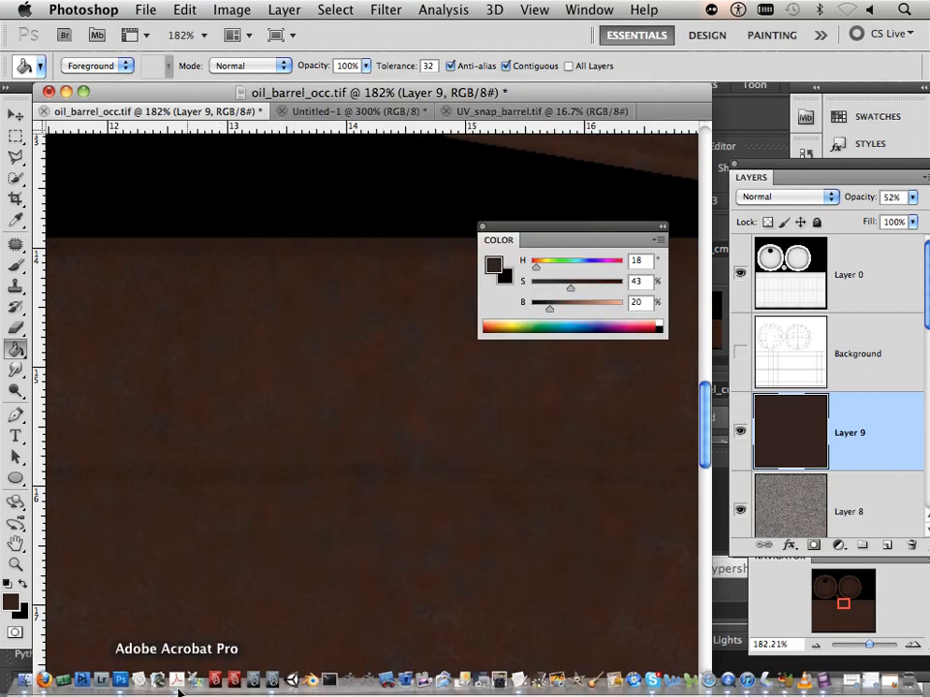
# Switch to Maya, reload oil_barrel_cm.tif and inspect the darker color map around the barrel
pyautogui.click(262, 681)
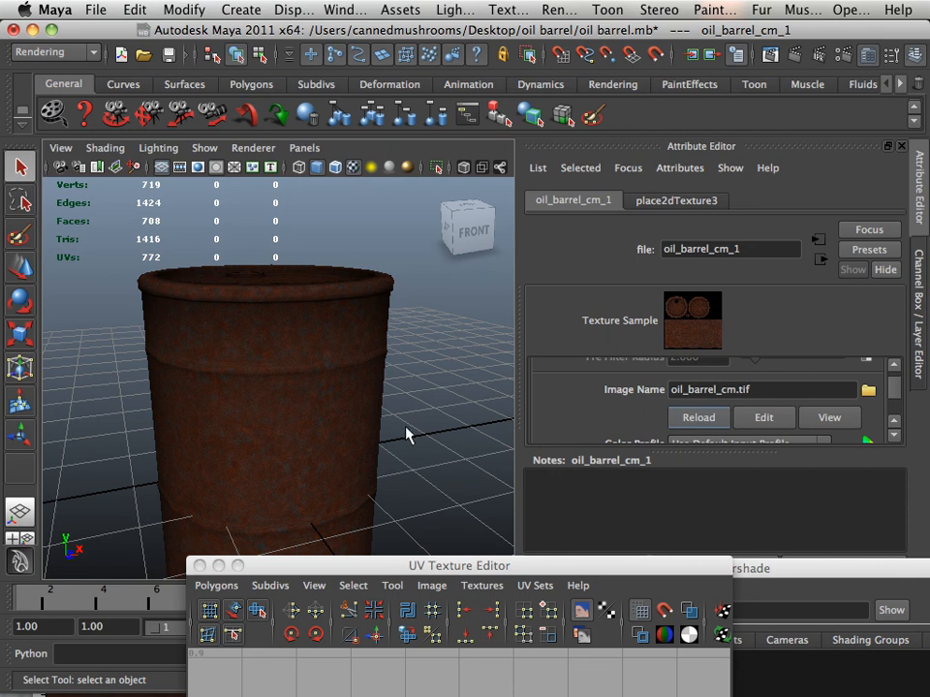
pyautogui.keyDown('alt'); pyautogui.moveTo(390, 436); pyautogui.dragTo(322, 401); pyautogui.keyUp('alt')
pyautogui.keyDown('alt'); pyautogui.moveTo(321, 401); pyautogui.dragTo(224, 416, button='right'); pyautogui.keyUp('alt')
pyautogui.keyDown('alt'); pyautogui.moveTo(224, 415); pyautogui.dragTo(319, 405); pyautogui.keyUp('alt')
pyautogui.keyDown('alt'); pyautogui.moveTo(319, 405); pyautogui.dragTo(326, 418, button='right'); pyautogui.keyUp('alt')
pyautogui.keyDown('alt'); pyautogui.moveTo(326, 417); pyautogui.dragTo(420, 371); pyautogui.keyUp('alt')
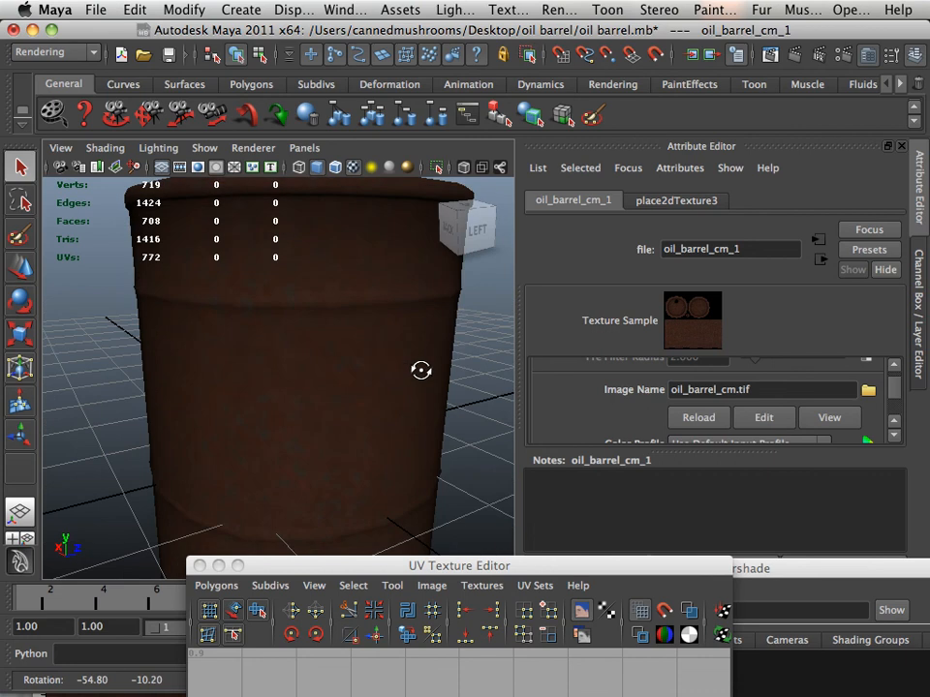
pyautogui.keyDown('alt'); pyautogui.moveTo(421, 371); pyautogui.dragTo(260, 332, button='right'); pyautogui.keyUp('alt')
pyautogui.keyDown('alt'); pyautogui.moveTo(260, 332); pyautogui.dragTo(346, 315); pyautogui.keyUp('alt')
# Move the barrel mesh straight up so it stands on the grid, and deselect it
pyautogui.click(308, 359)
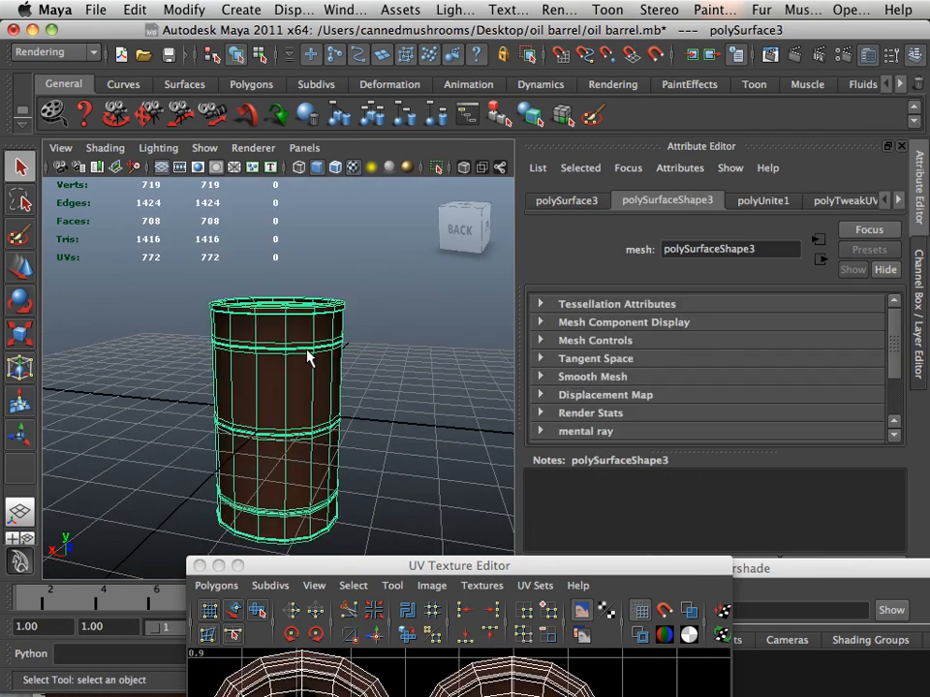
pyautogui.press('w')
pyautogui.moveTo(278, 355); pyautogui.dragTo(301, 236)
pyautogui.click(385, 366)
# Examine the darkened barrel's sides, rim and lid from several angles and distances
pyautogui.keyDown('alt'); pyautogui.moveTo(385, 366); pyautogui.dragTo(323, 372); pyautogui.keyUp('alt')
pyautogui.keyDown('alt'); pyautogui.moveTo(324, 372); pyautogui.dragTo(412, 417, button='right'); pyautogui.keyUp('alt')
pyautogui.keyDown('alt'); pyautogui.moveTo(413, 417); pyautogui.dragTo(340, 415); pyautogui.keyUp('alt')
pyautogui.keyDown('alt'); pyautogui.moveTo(347, 455); pyautogui.dragTo(216, 349); pyautogui.keyUp('alt')
pyautogui.keyDown('alt'); pyautogui.moveTo(216, 349); pyautogui.dragTo(276, 404, button='right'); pyautogui.keyUp('alt')
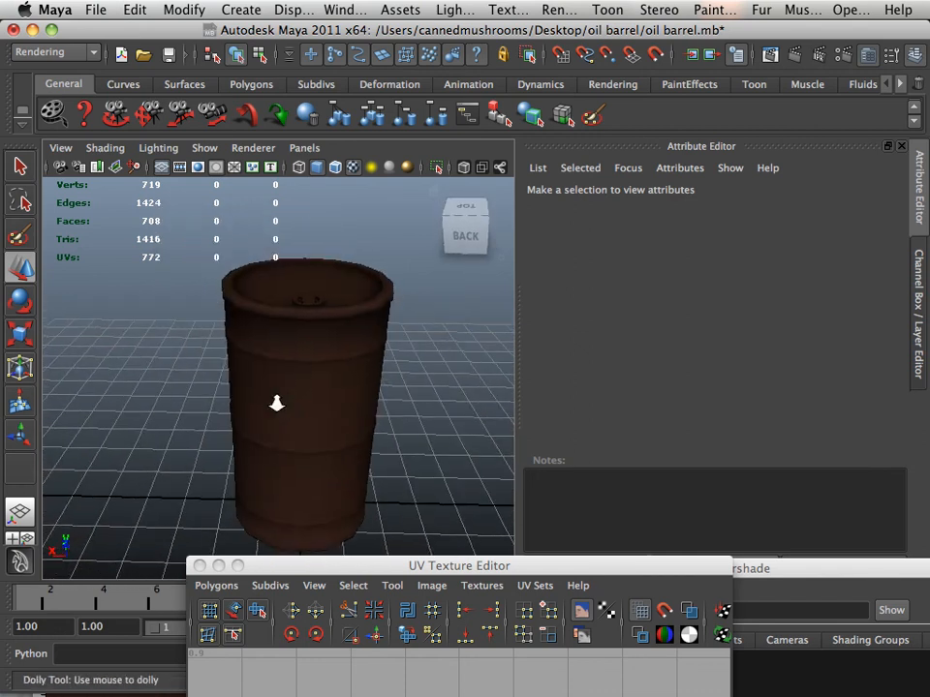
pyautogui.keyDown('alt'); pyautogui.moveTo(276, 403); pyautogui.dragTo(298, 380); pyautogui.keyUp('alt')
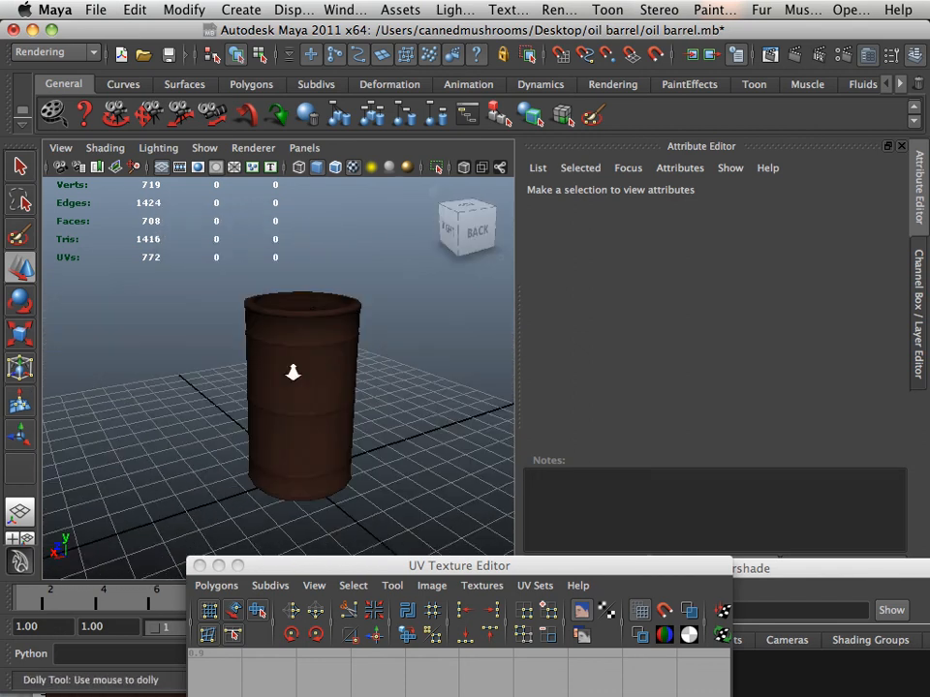
pyautogui.keyDown('alt'); pyautogui.moveTo(294, 372); pyautogui.dragTo(329, 407, button='right'); pyautogui.keyUp('alt')
pyautogui.keyDown('alt'); pyautogui.moveTo(328, 406); pyautogui.dragTo(206, 437); pyautogui.keyUp('alt')
pyautogui.keyDown('alt'); pyautogui.moveTo(282, 447); pyautogui.dragTo(229, 431, button='middle'); pyautogui.keyUp('alt')
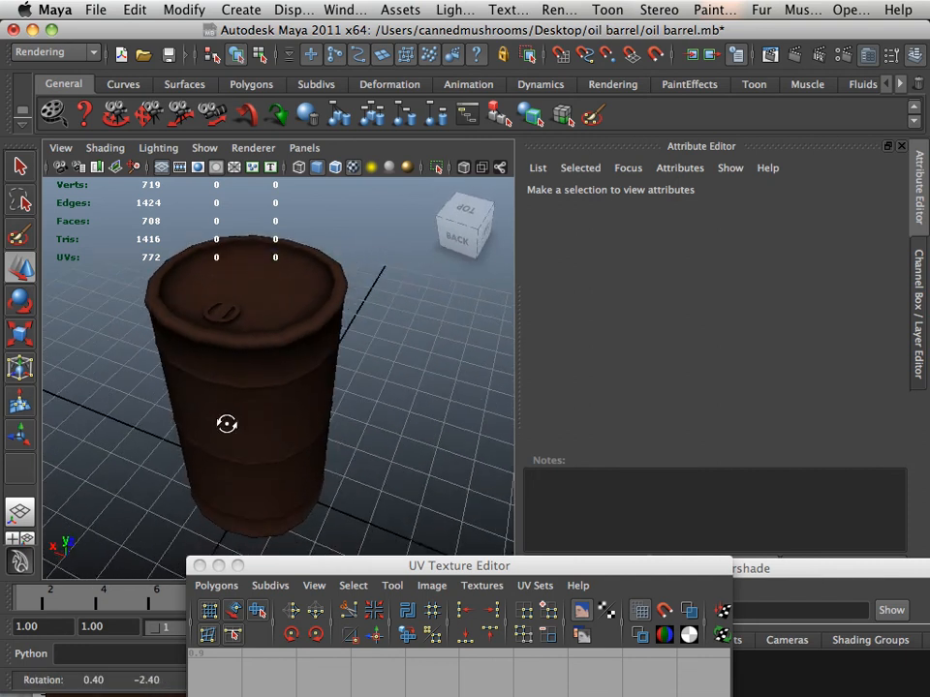